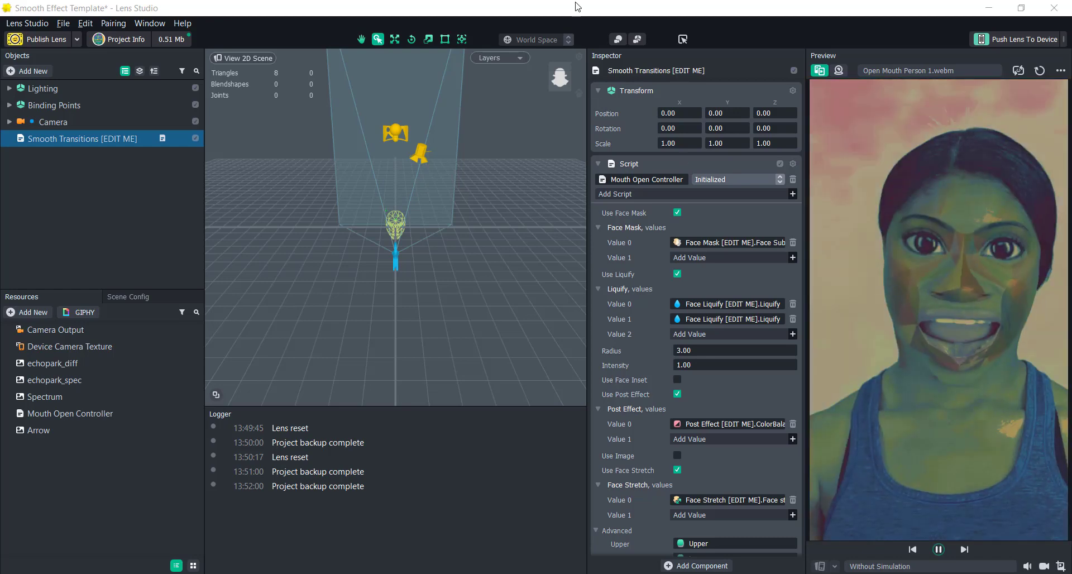
left_click(106, 197)
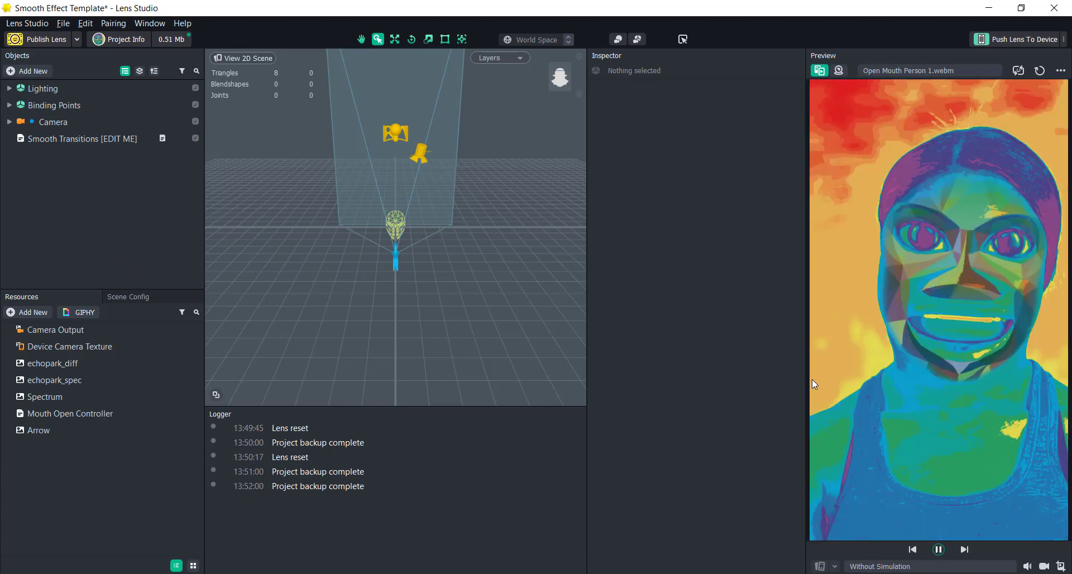
left_click_drag(808, 379, 809, 379)
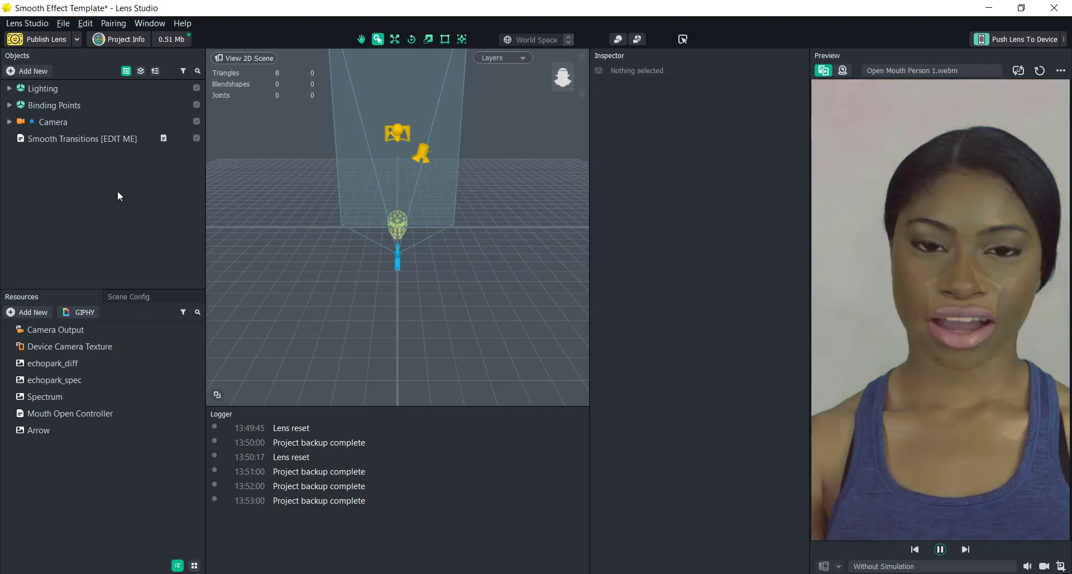
Step: Turn off the post effect and the face mask in the Mouth Open Controller script of Smooth Transitions [EDIT ME]
left_click(118, 144)
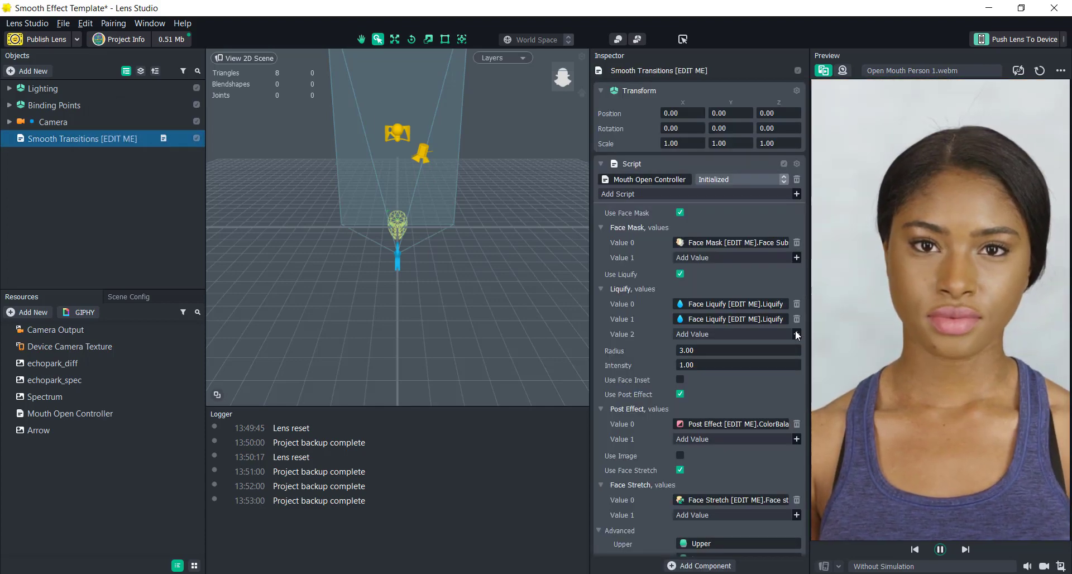
scroll(775, 257, "down", 1)
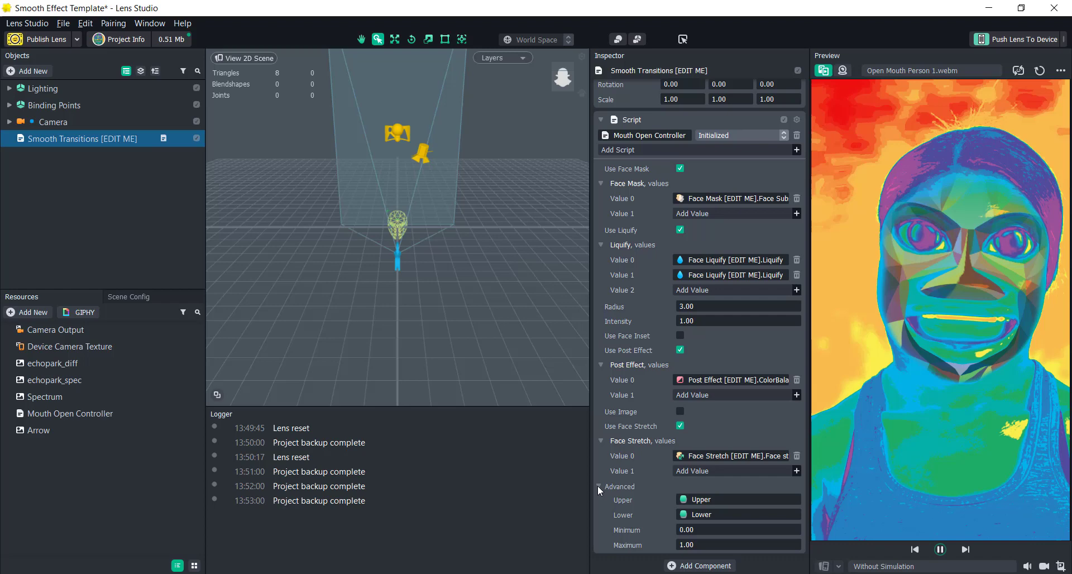
left_click(598, 485)
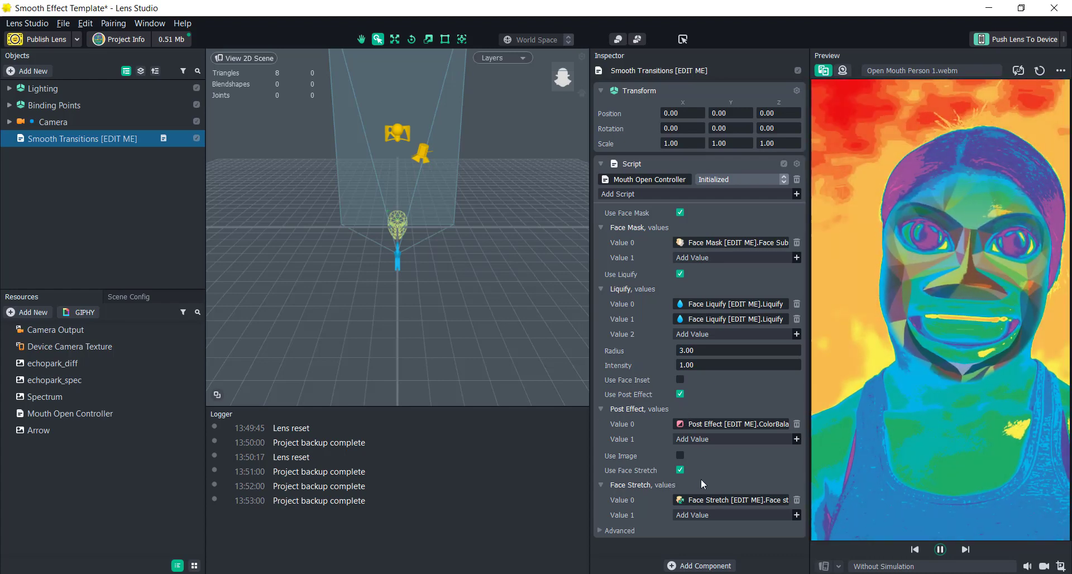
left_click(680, 393)
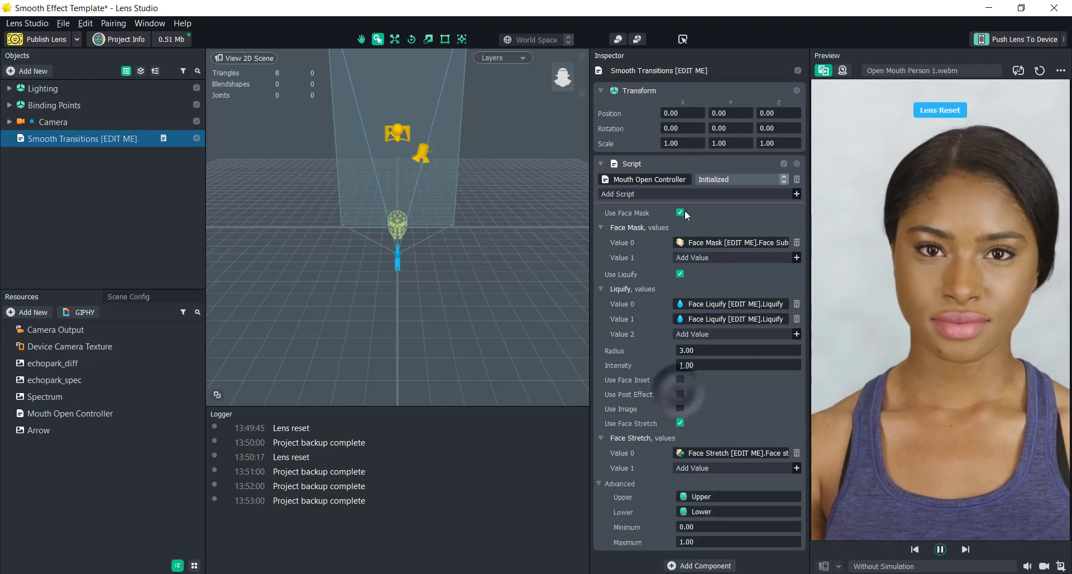
left_click(679, 212)
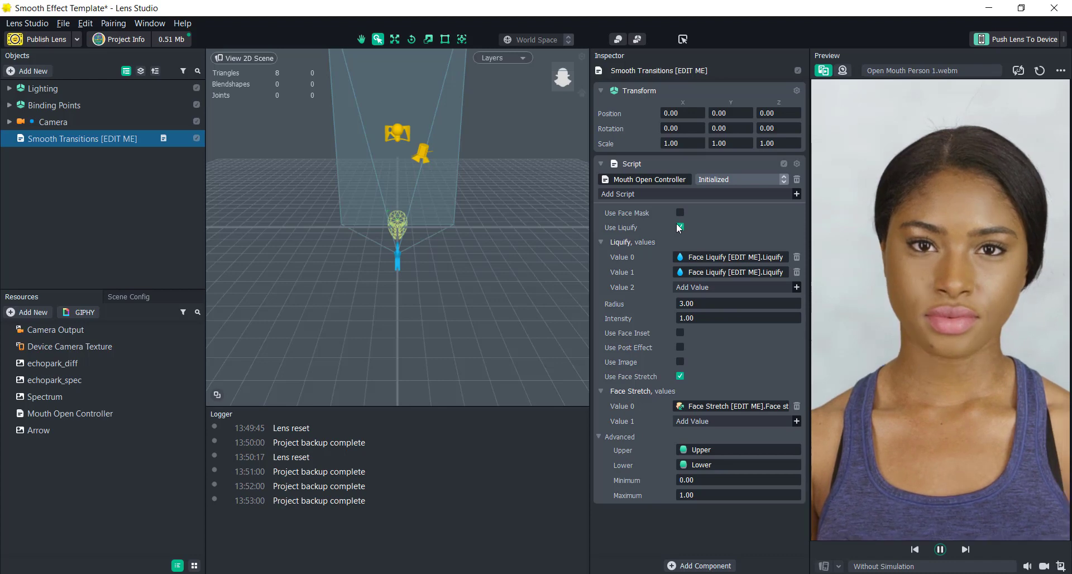
Step: Set the Liquify radius to 2 and its intensity to 2 in the Mouth Open Controller script
double_click(693, 304)
type("2")
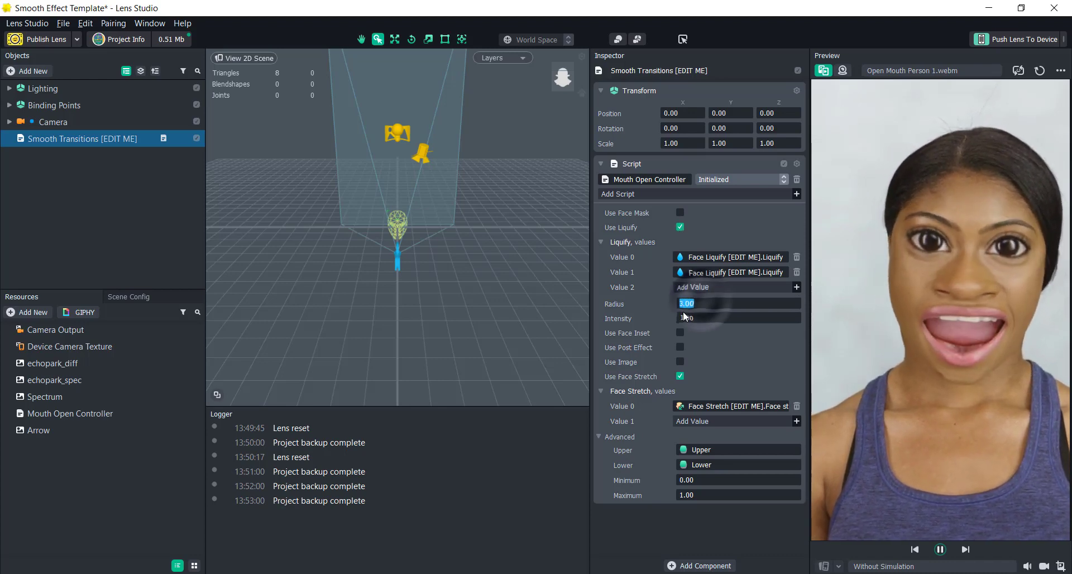
double_click(702, 319)
type("2")
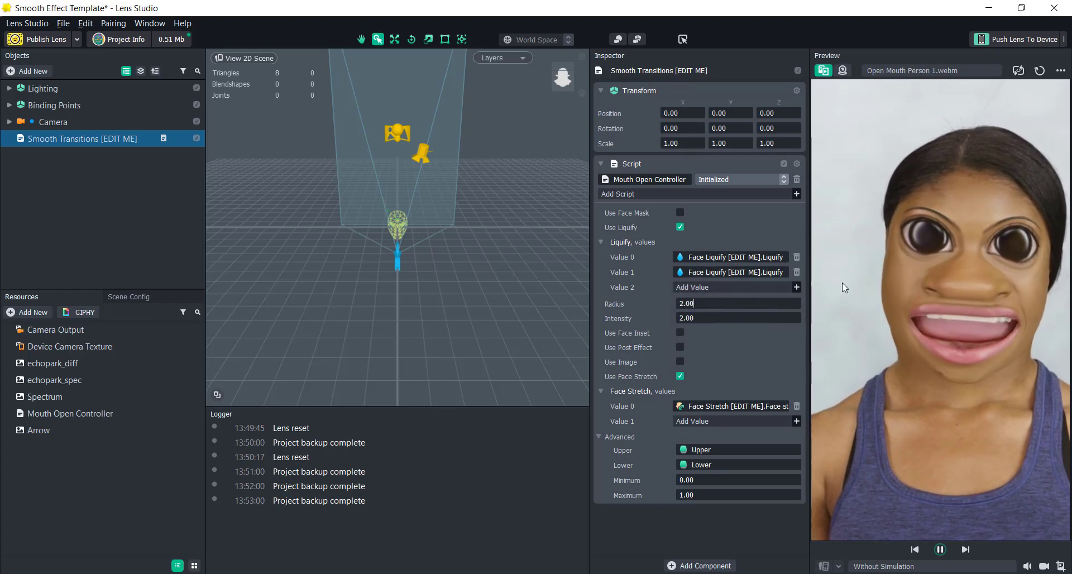
Step: Set the Liquify intensity to 1 in the Mouth Open Controller script
left_click(702, 305)
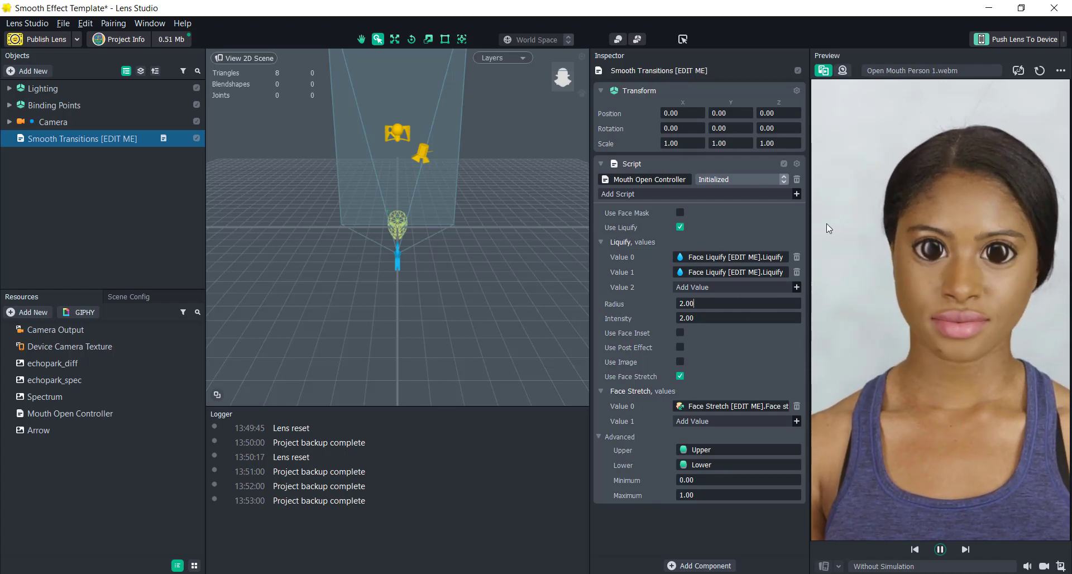
double_click(715, 318)
type("1")
key("Return")
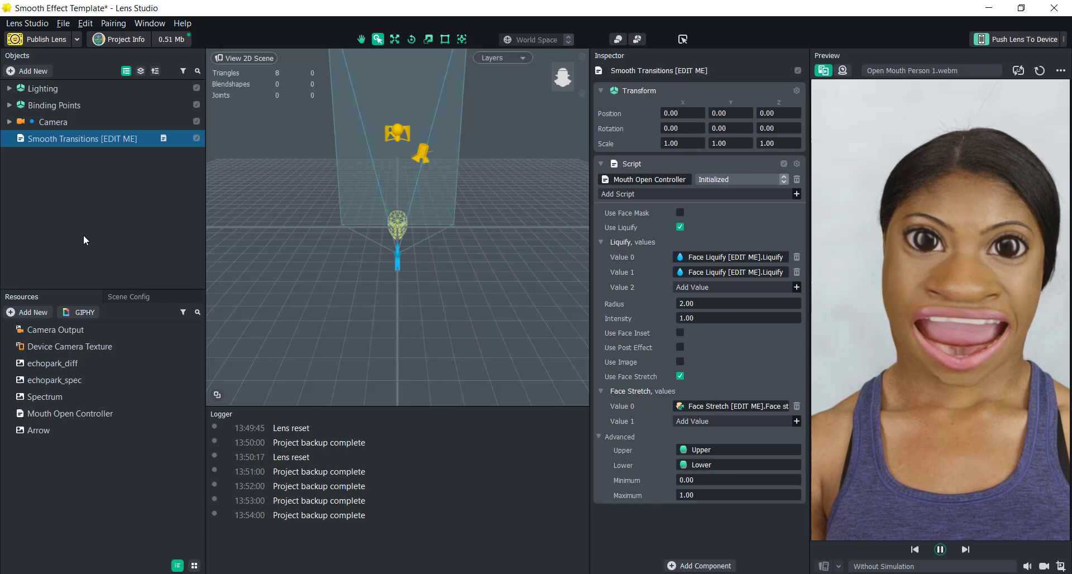
Step: Expand the Camera's effects and move the upper face points of Face Stretch [EDIT ME] upward
left_click(9, 122)
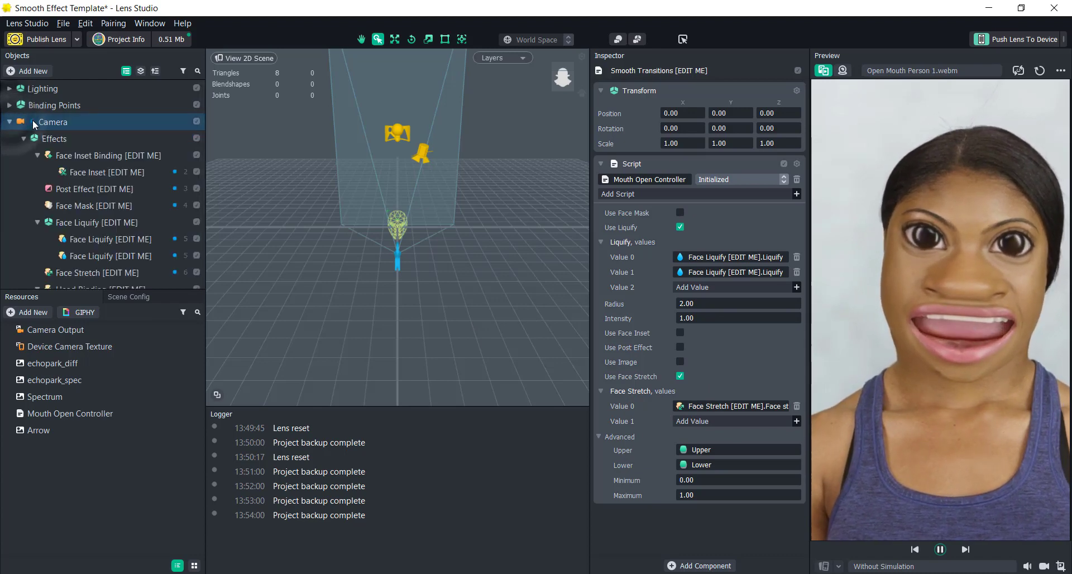
scroll(33, 156, "down", 1)
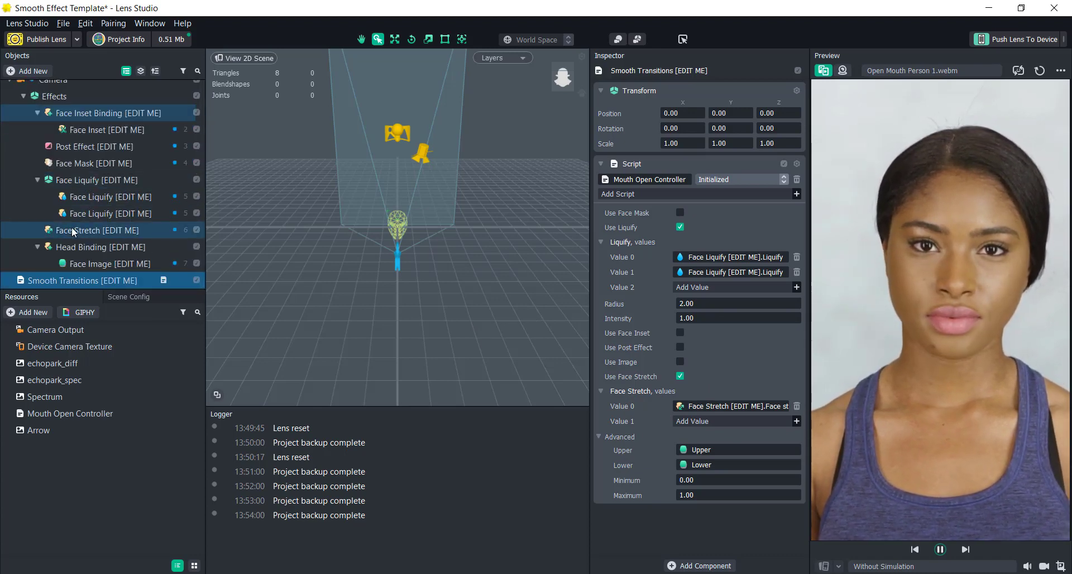
left_click(96, 230)
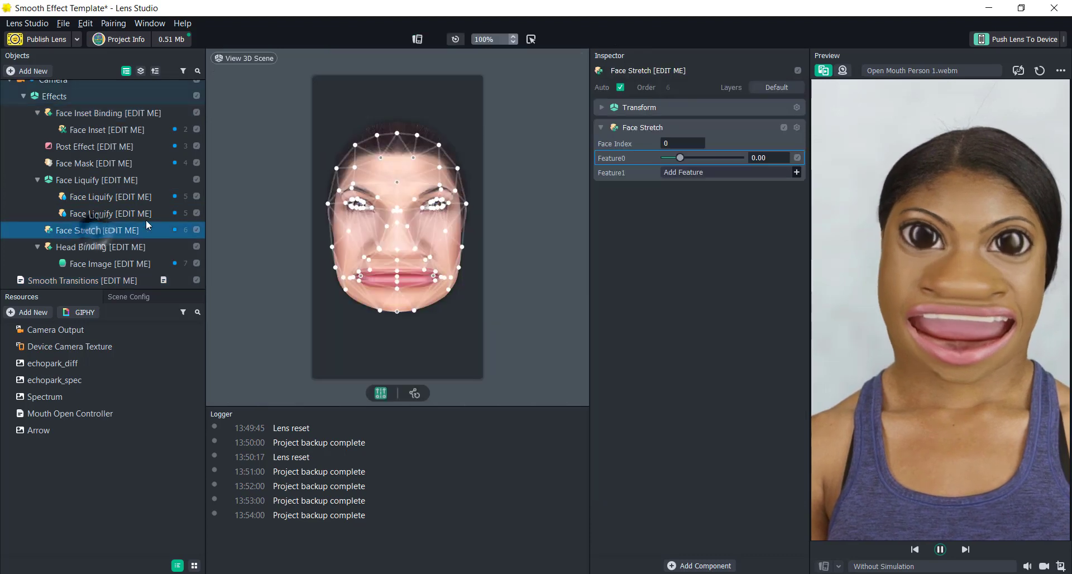
left_click_drag(310, 115, 446, 240)
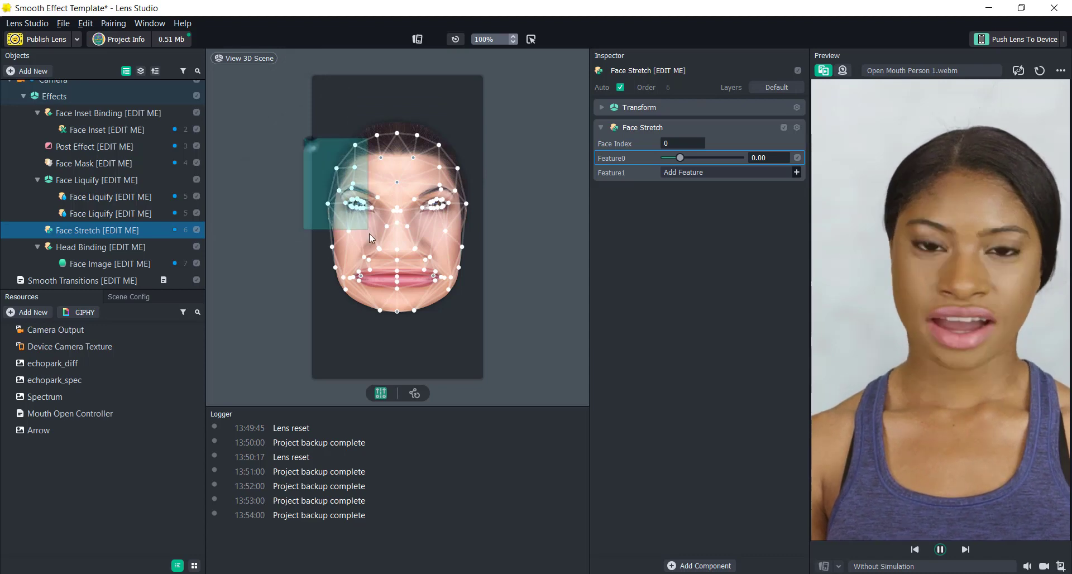
left_click_drag(373, 189, 372, 154)
Step: Pull the mouth-corner points of Face Stretch [EDIT ME] outward to widen the mouth and lower face
left_click_drag(360, 320, 391, 278)
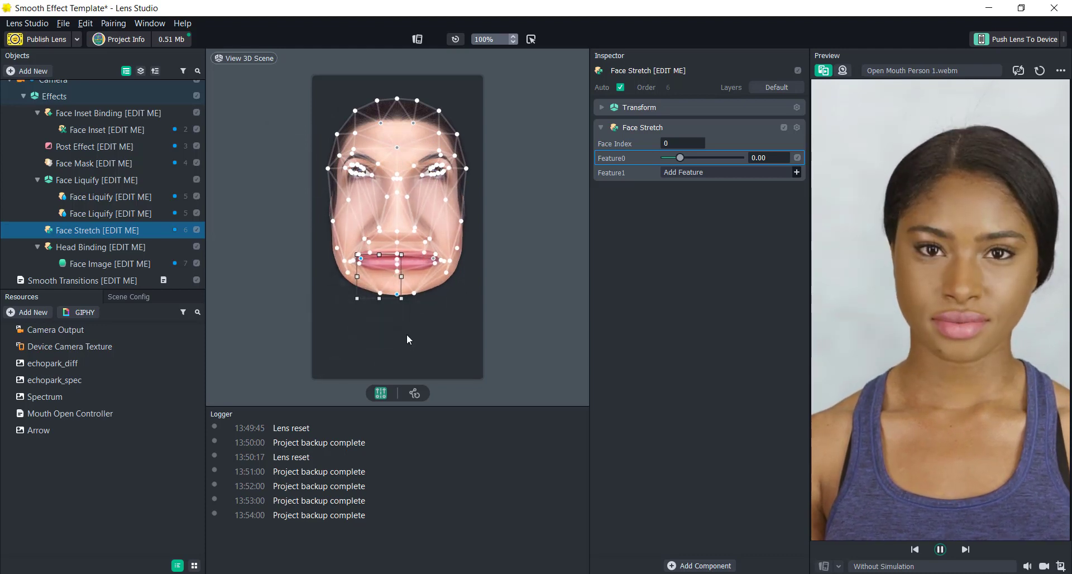
left_click(436, 323)
left_click_drag(436, 250, 472, 262)
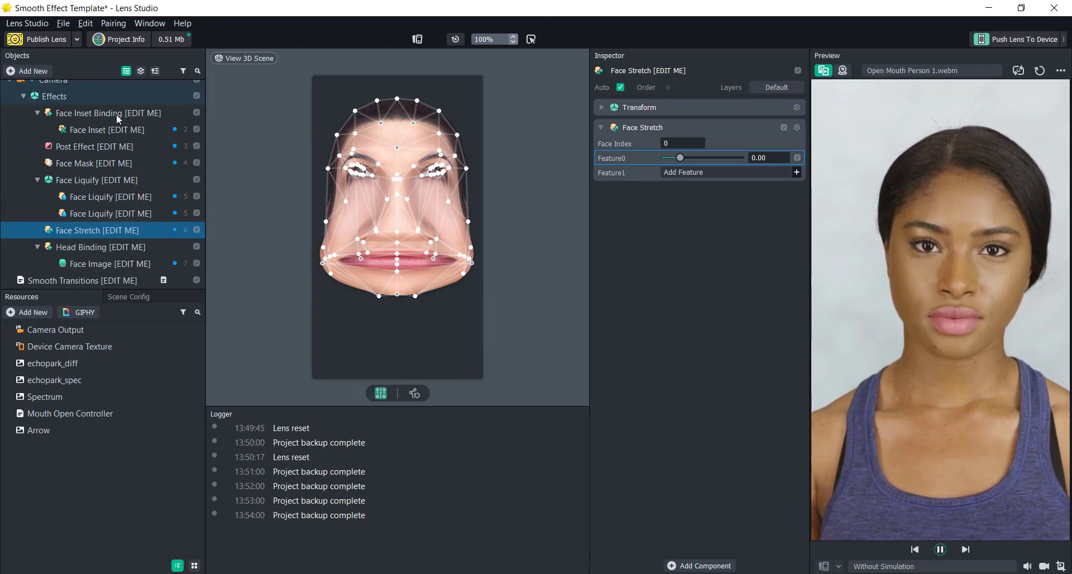
Step: In the Smooth Transitions [EDIT ME] script, turn off face stretch and liquify and enable the face mask instead
left_click(84, 280)
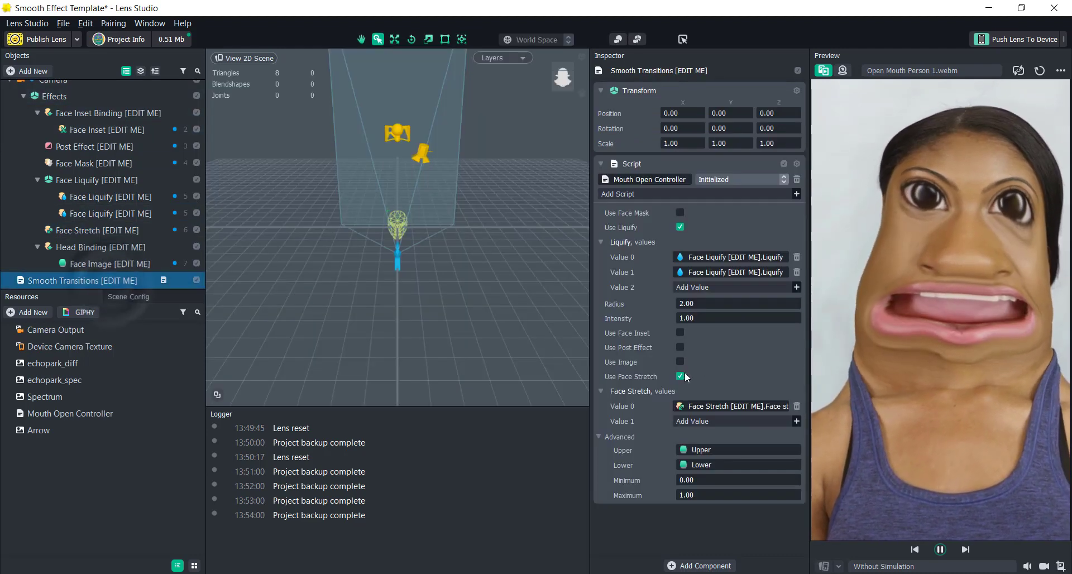
left_click(680, 375)
left_click(680, 227)
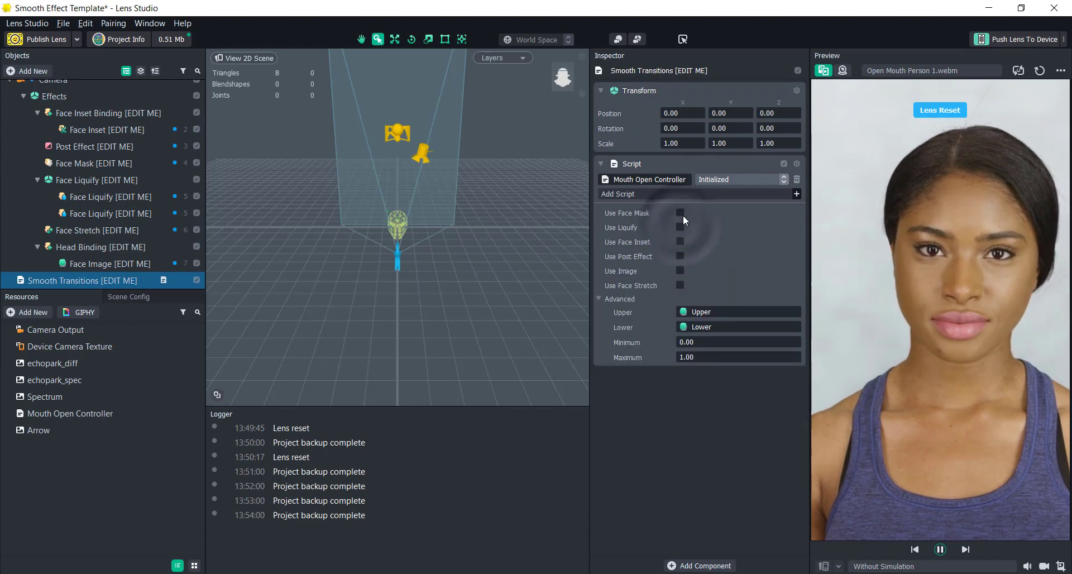
left_click(681, 214)
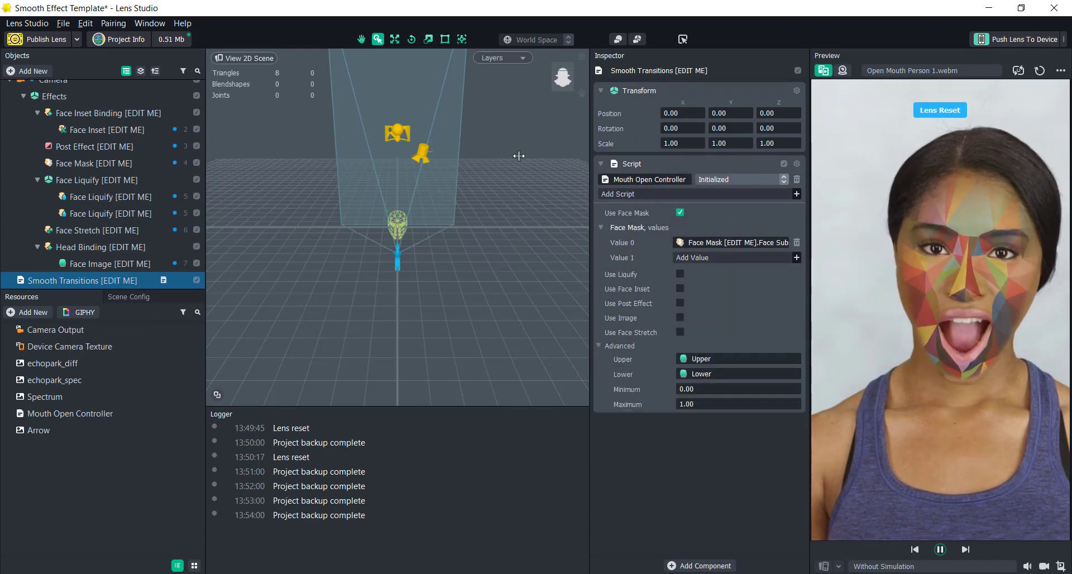
left_click(98, 166)
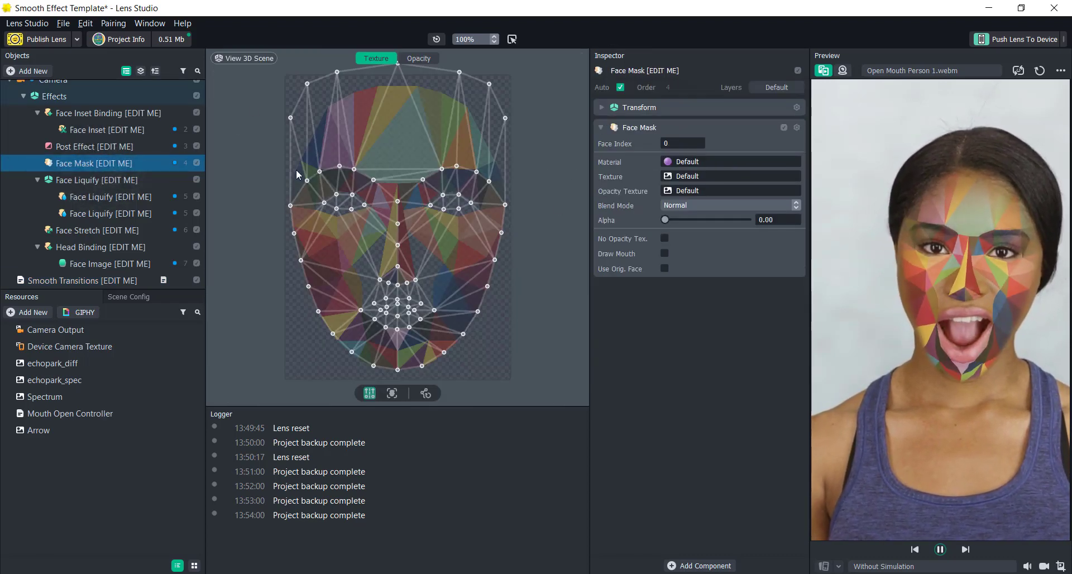
left_click(678, 175)
left_click(427, 160)
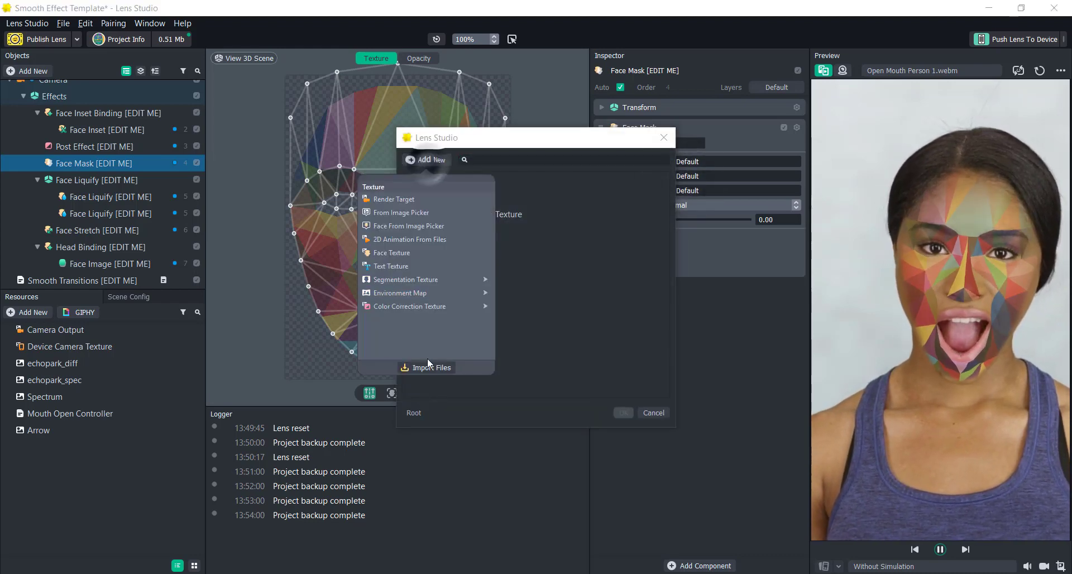
left_click(428, 368)
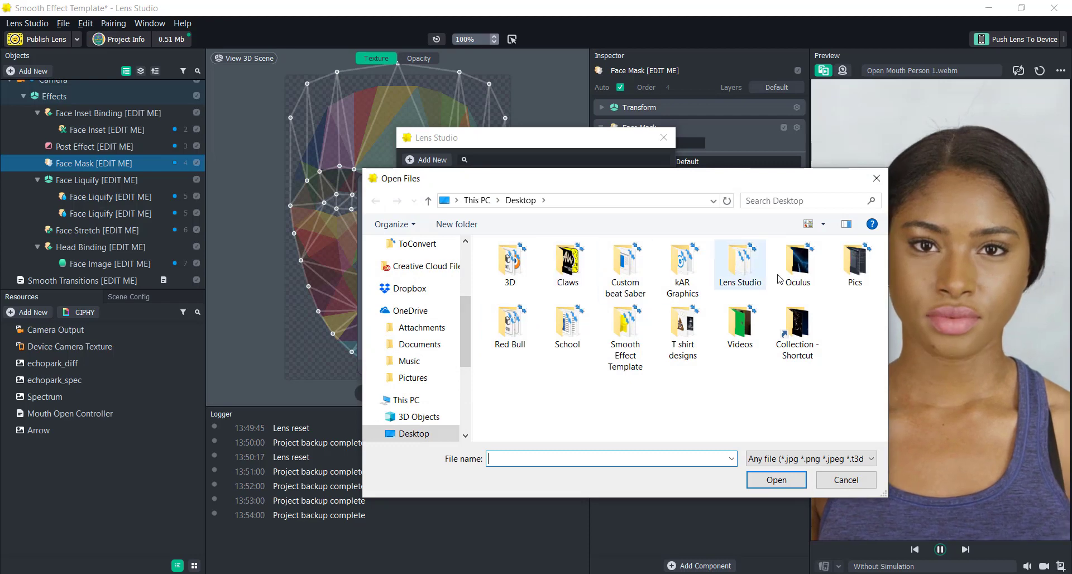
double_click(854, 263)
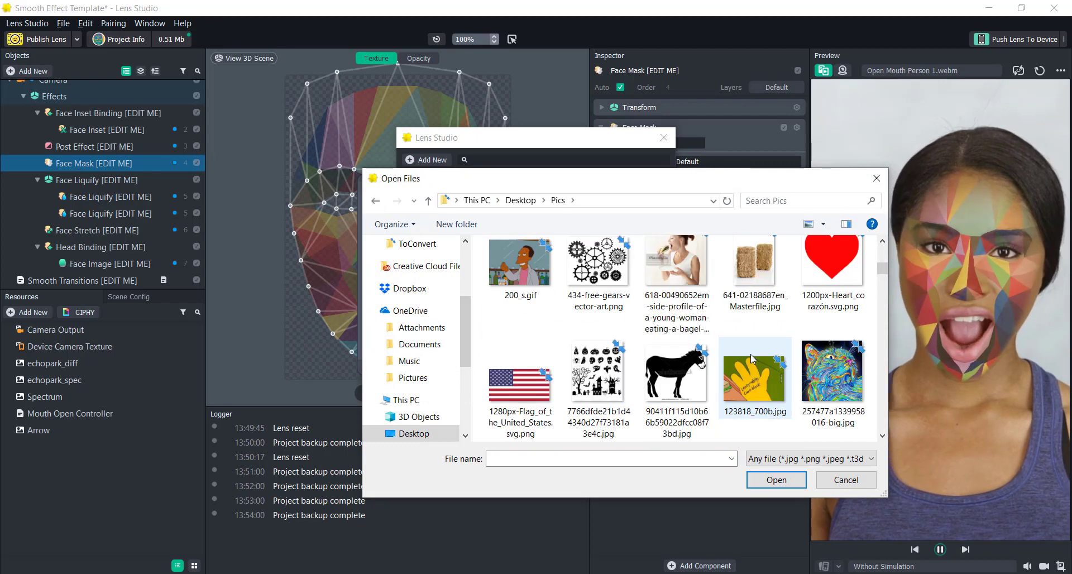
double_click(824, 369)
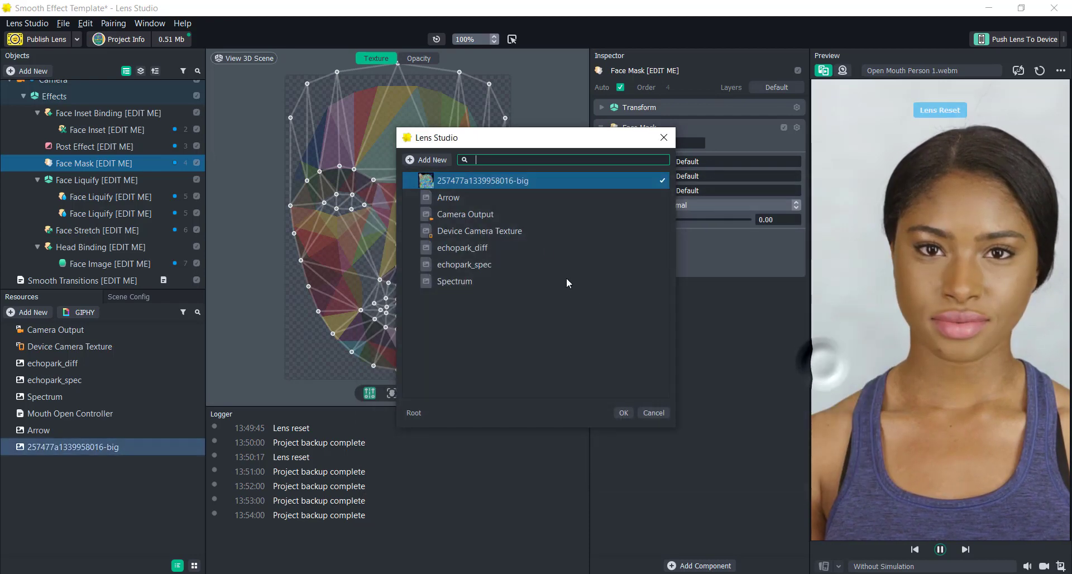
double_click(478, 183)
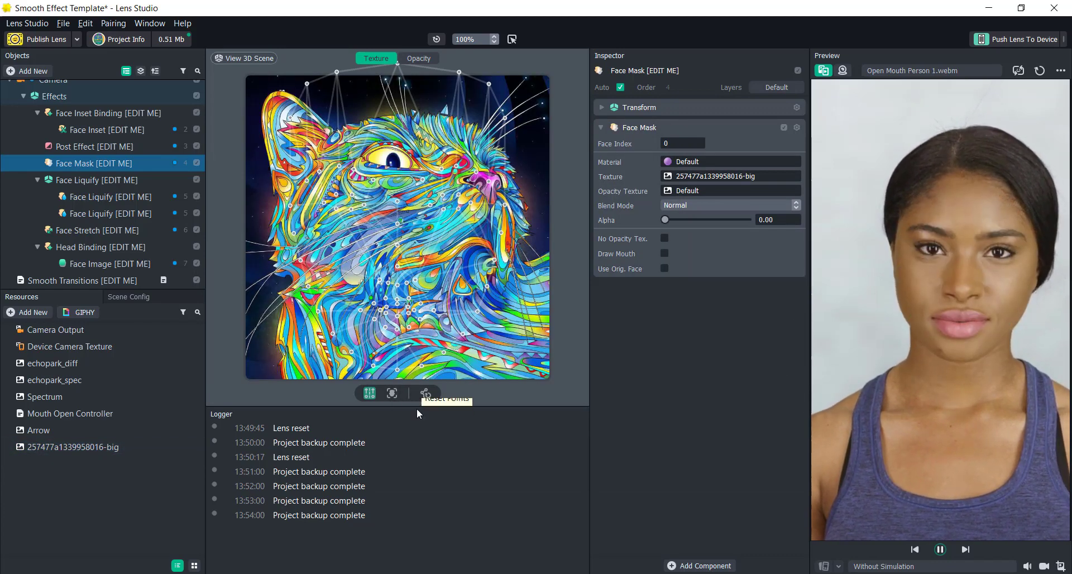
left_click(396, 395)
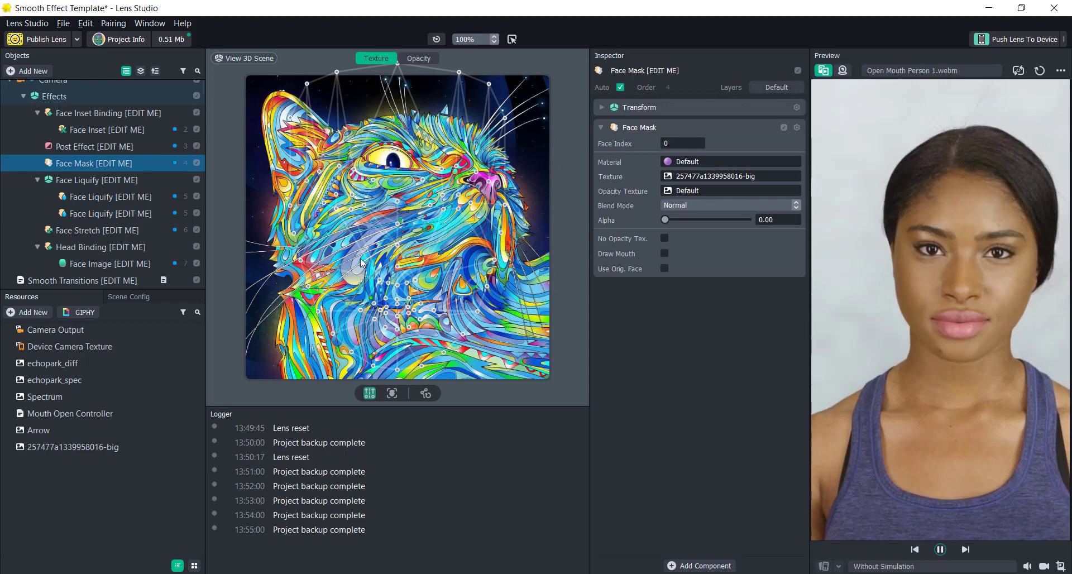
Step: Switch the Smooth Transitions [EDIT ME] script from the face mask to the face inset effect
left_click(82, 281)
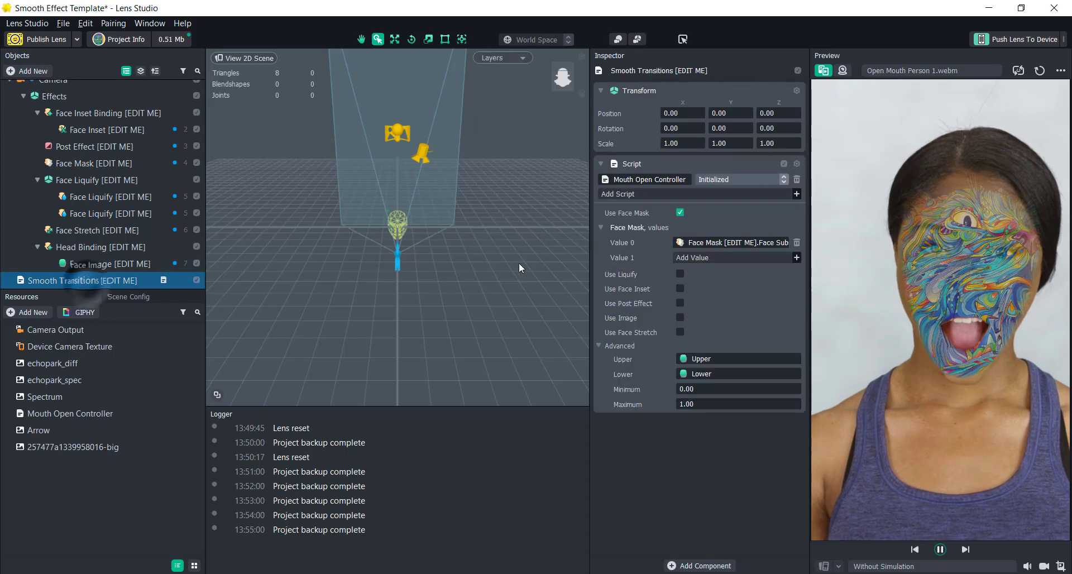
left_click(680, 211)
left_click(680, 242)
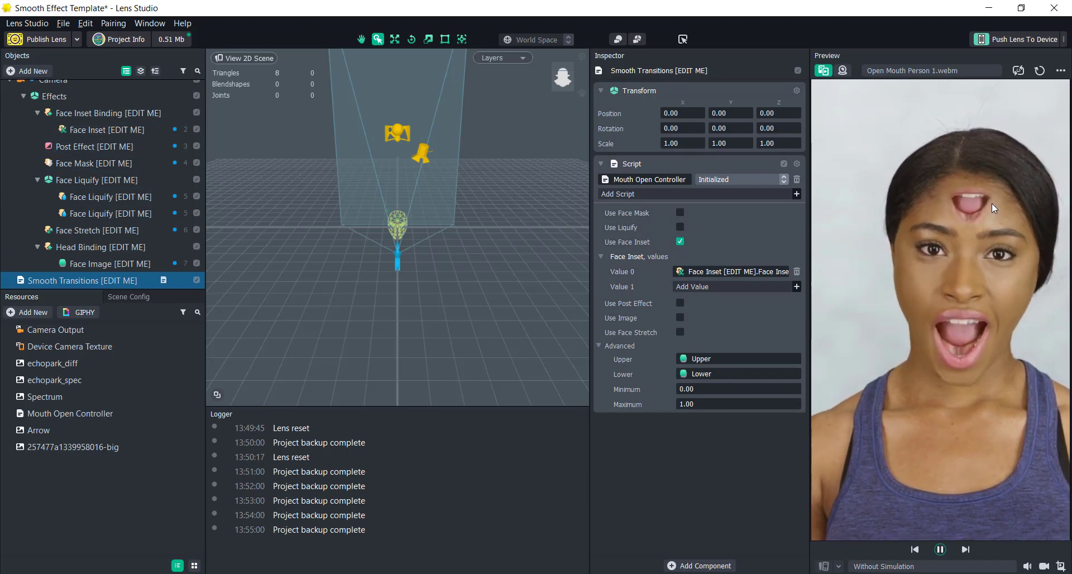
Step: Set the face region of Face Inset [EDIT ME] to Right Eye
left_click(125, 129)
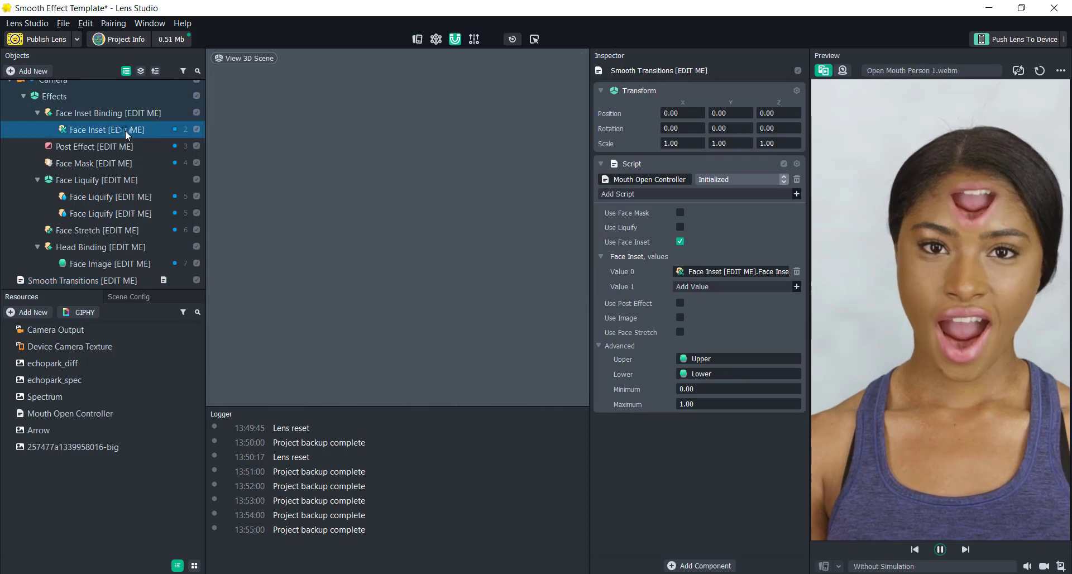
left_click(87, 111)
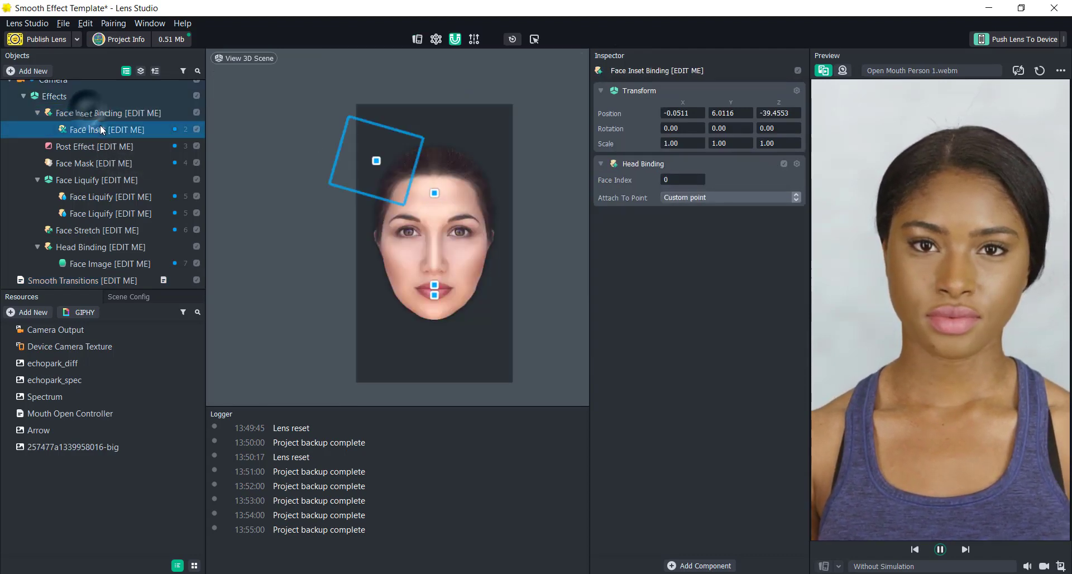
left_click(101, 130)
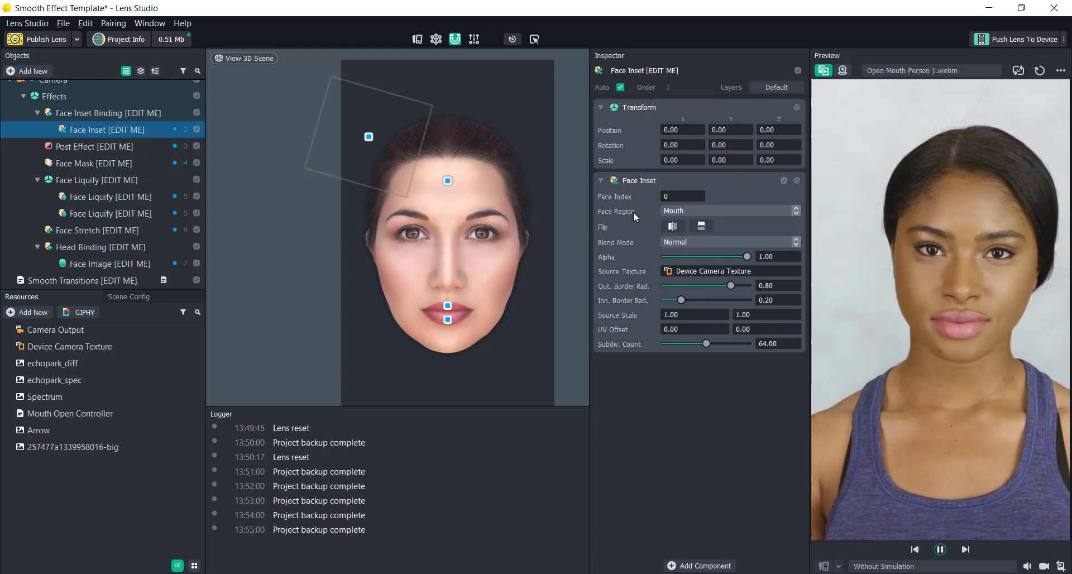
left_click(686, 211)
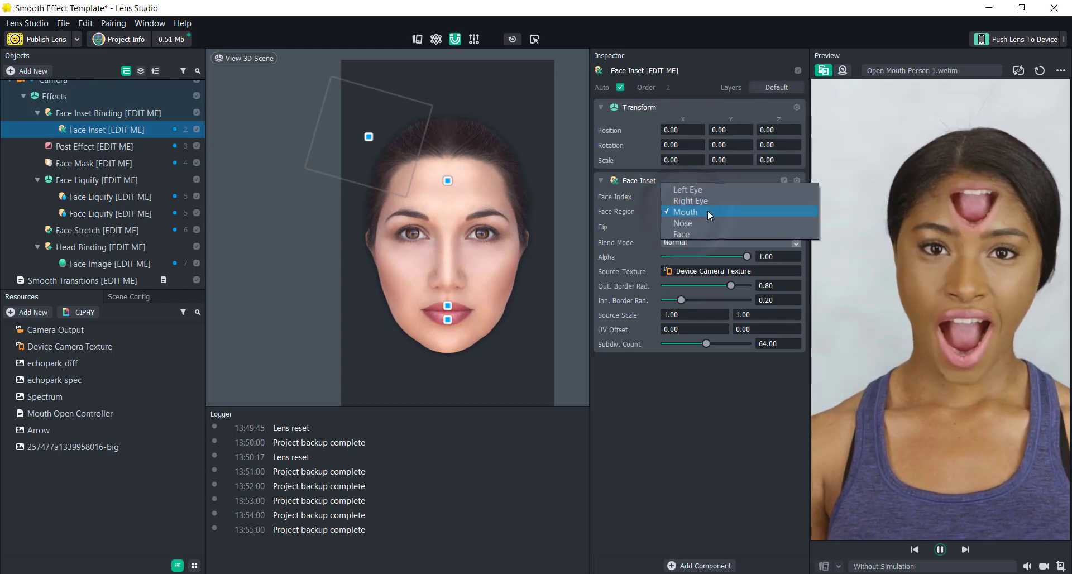
left_click(709, 201)
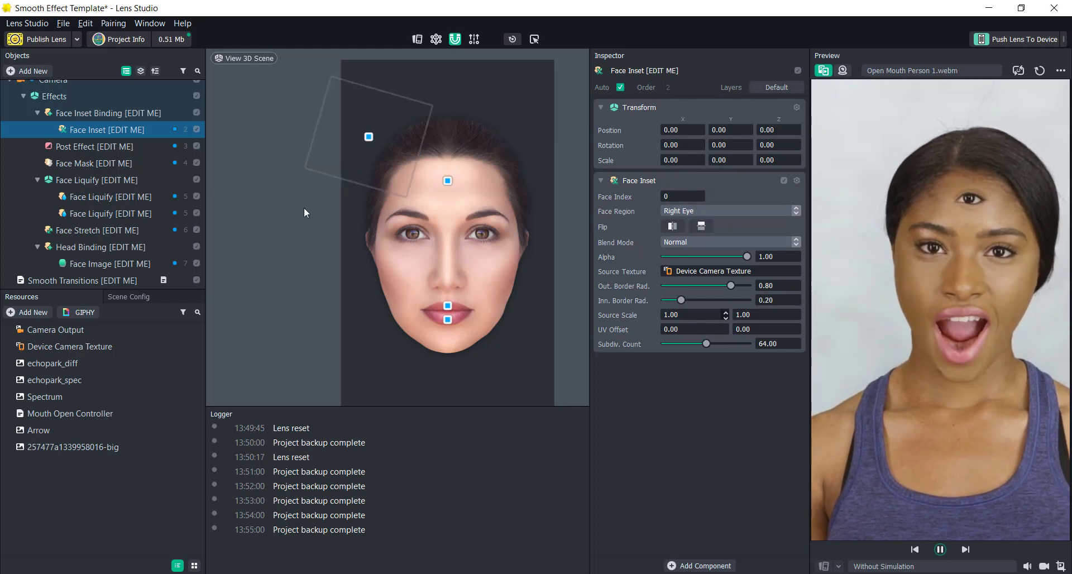
Step: Attach Face Inset Binding [EDIT ME] to the Forehead point and shift its anchor slightly down to the middle of the forehead
left_click(131, 114)
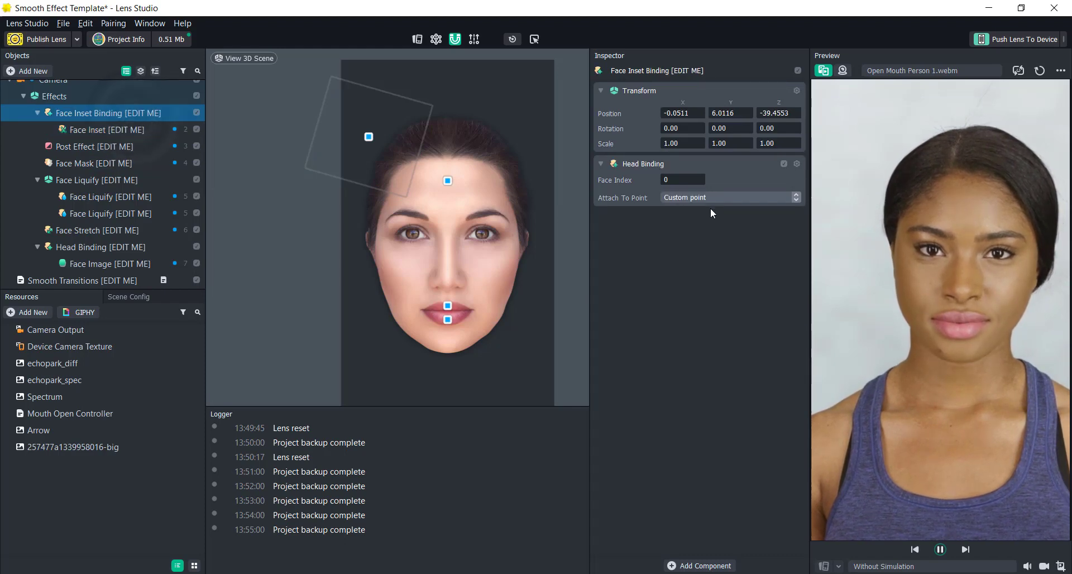
left_click(708, 196)
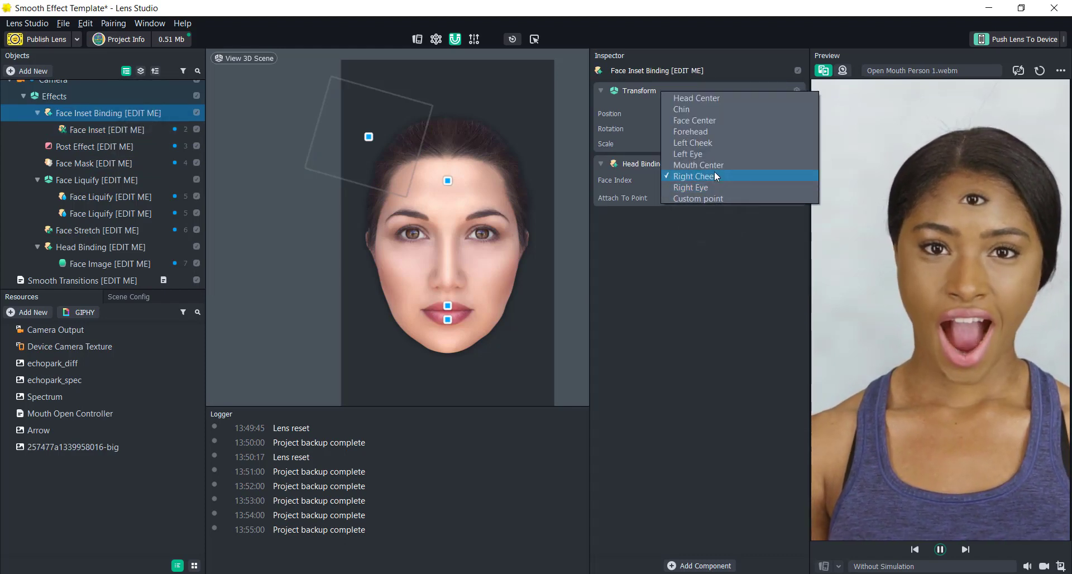
left_click(714, 166)
left_click(698, 201)
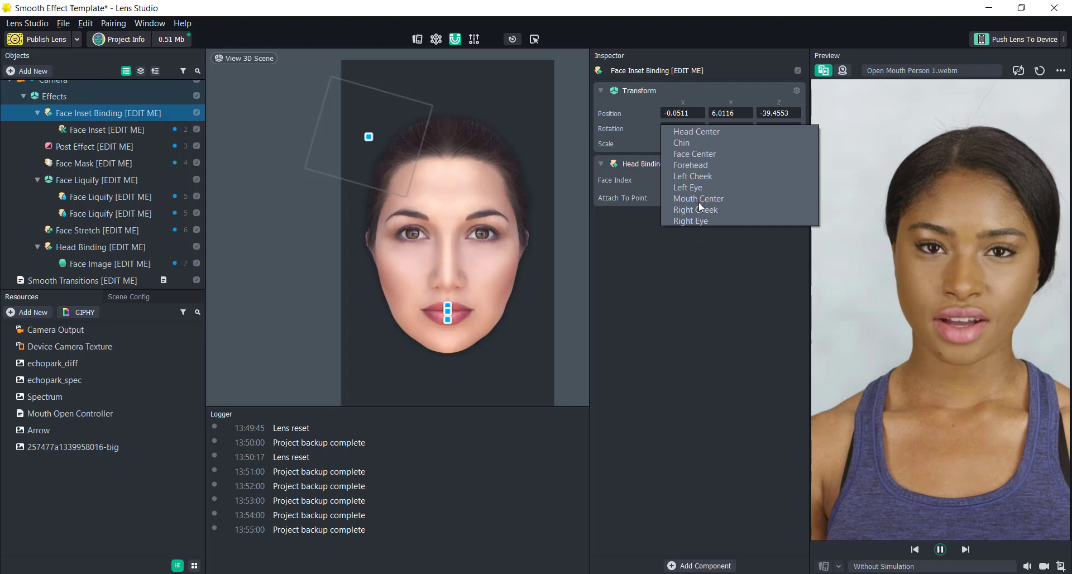
left_click(713, 165)
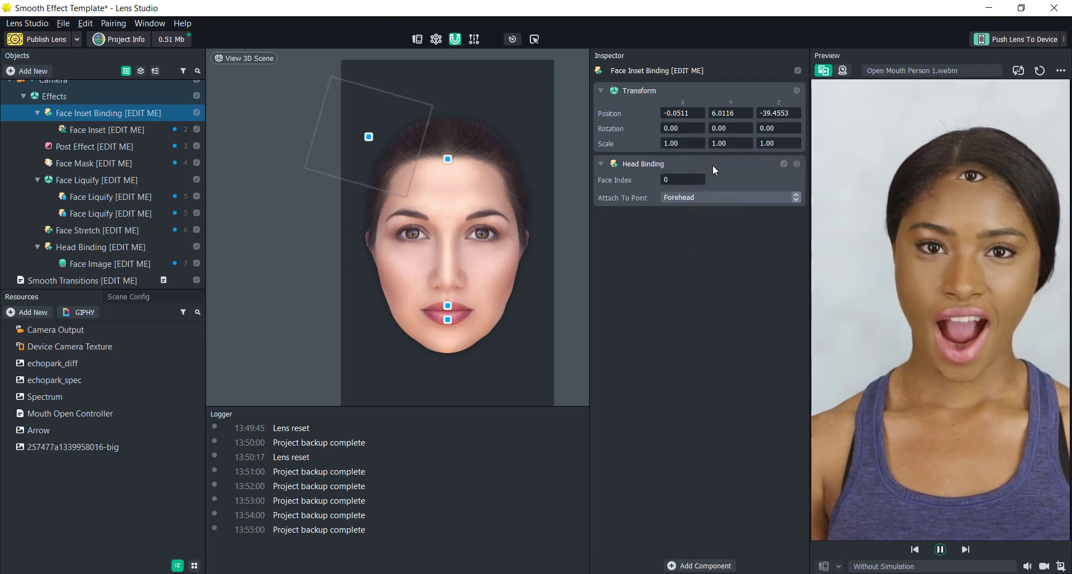
left_click_drag(454, 163, 443, 187)
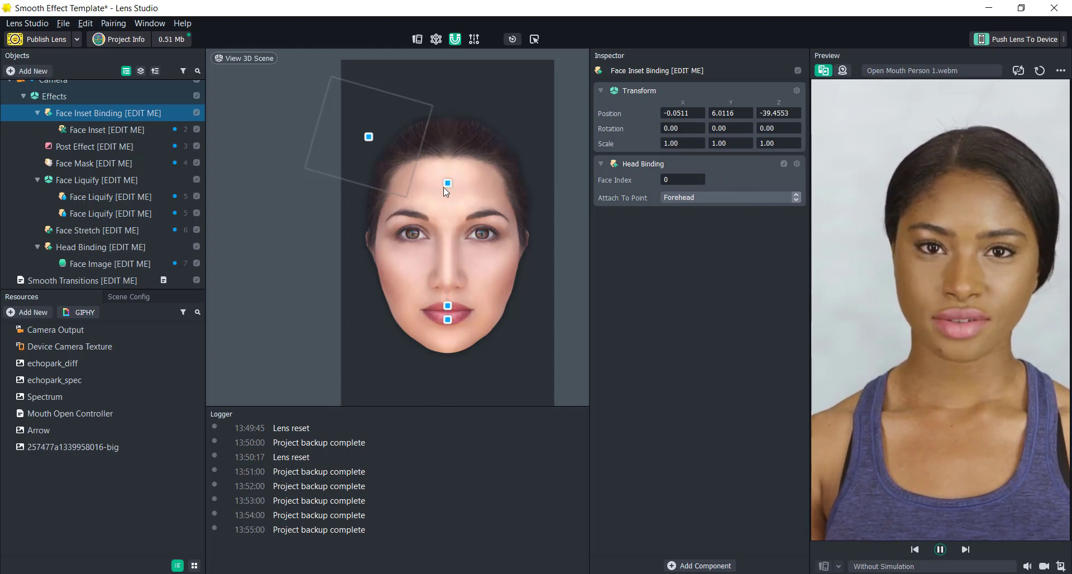
Step: Switch the Smooth Transitions [EDIT ME] script from the face inset to the post effect
left_click(116, 282)
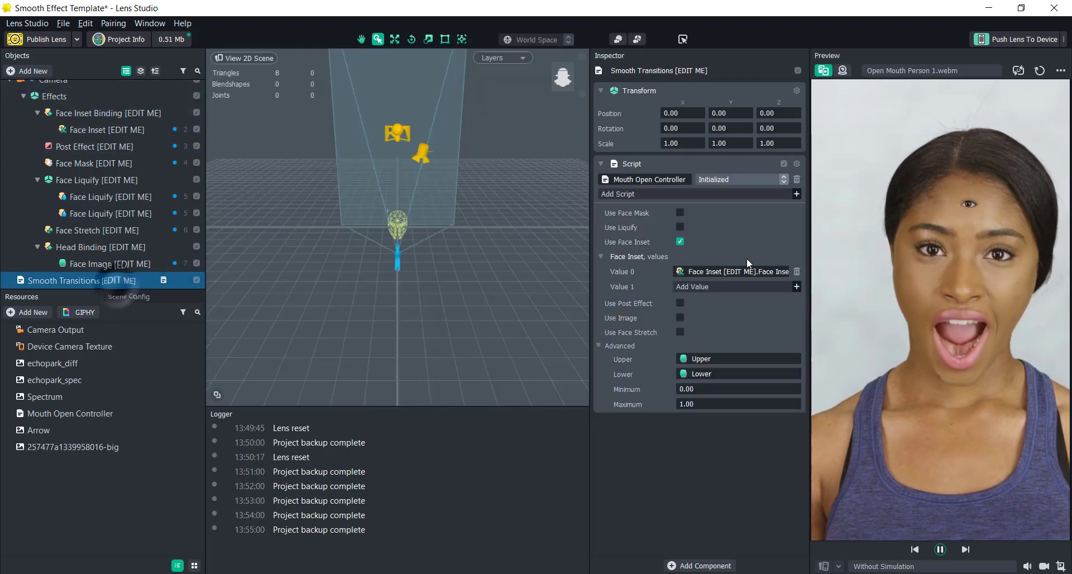
left_click(680, 241)
left_click(679, 256)
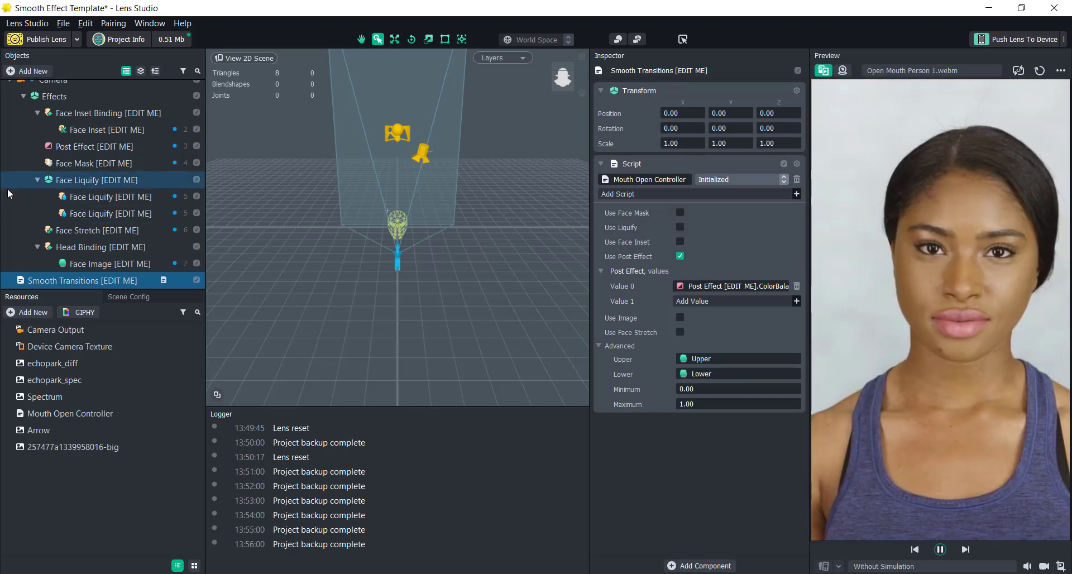
Step: Add the Purple Hills color correction texture to the resources and assign it as the texture of Post Effect [EDIT ME]
left_click(124, 146)
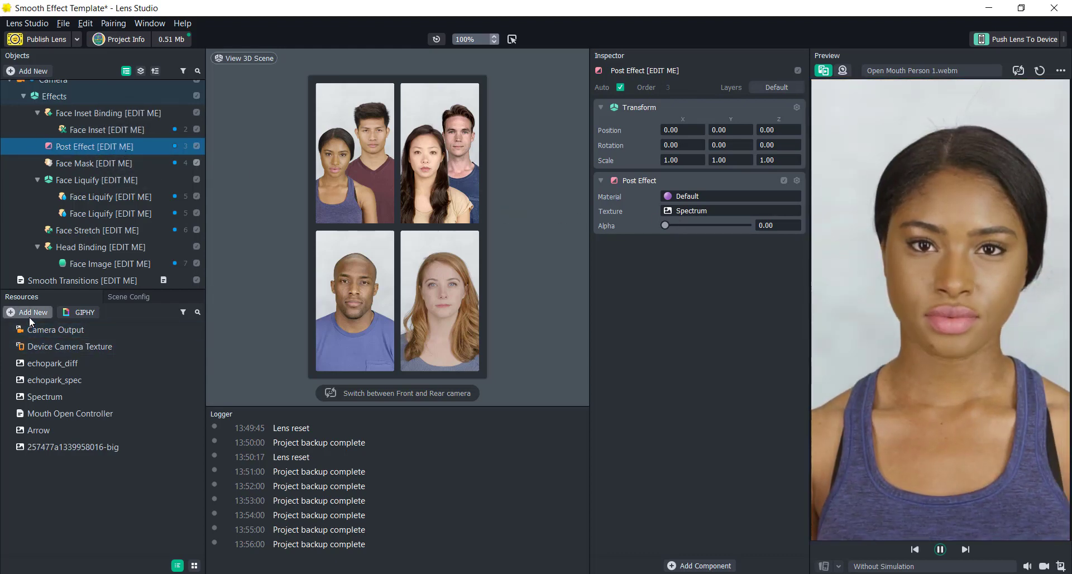
left_click(29, 315)
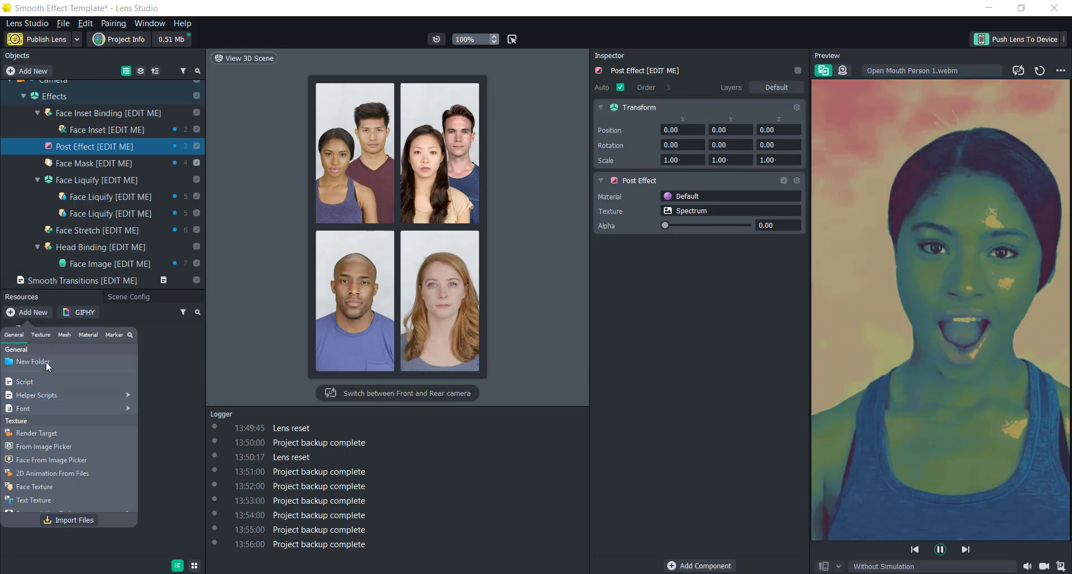
scroll(69, 397, "down", 2)
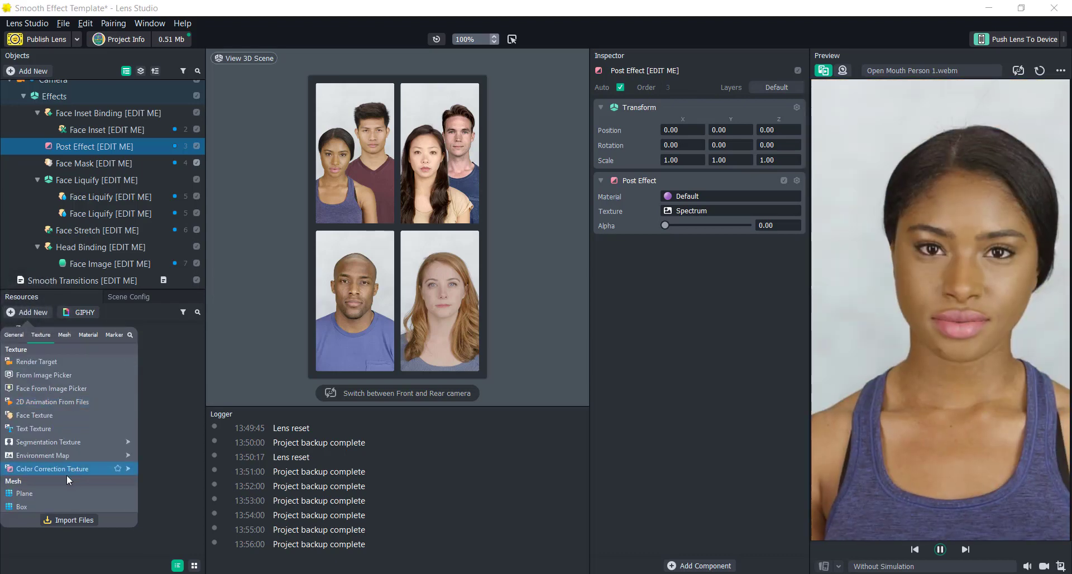
mouse_move(100, 469)
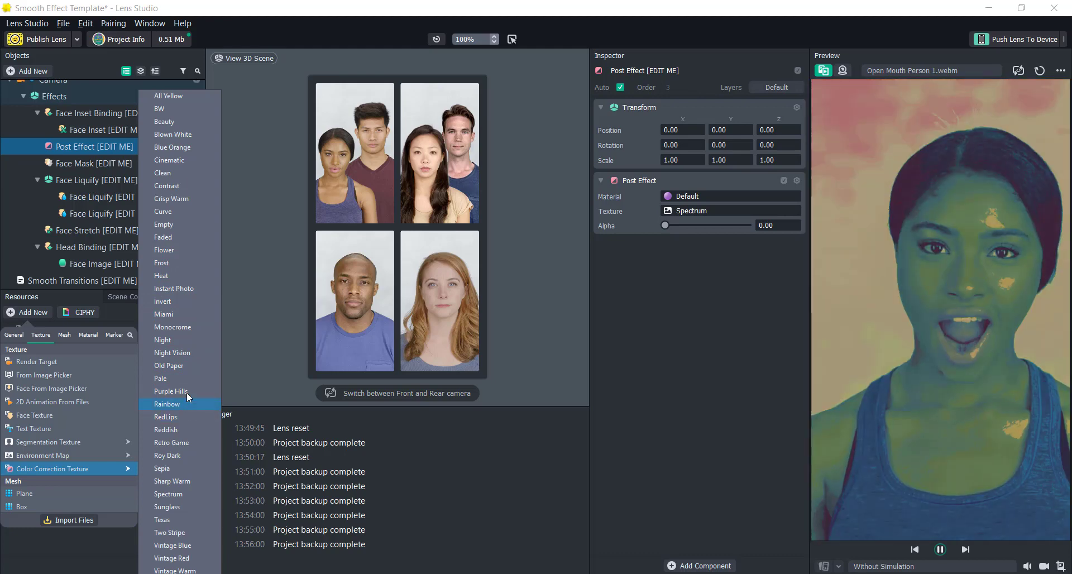
left_click(186, 390)
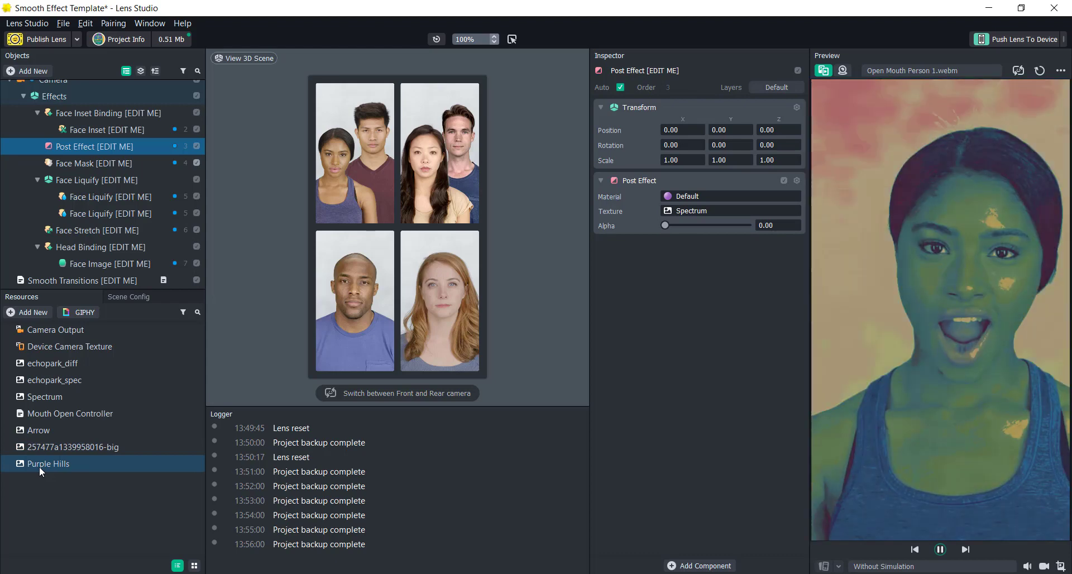
left_click_drag(40, 467, 682, 206)
left_click(675, 212)
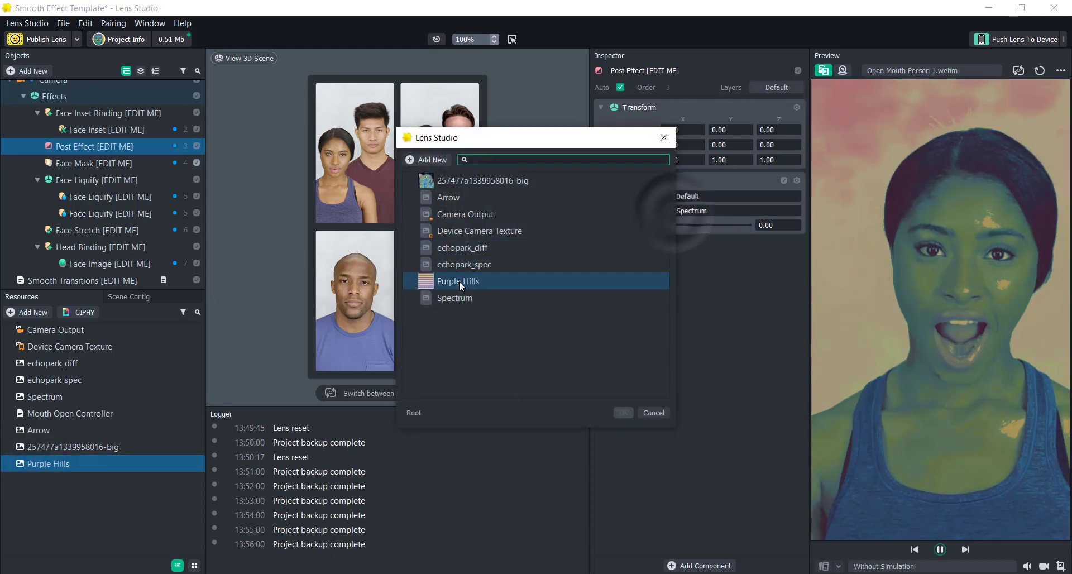
double_click(458, 282)
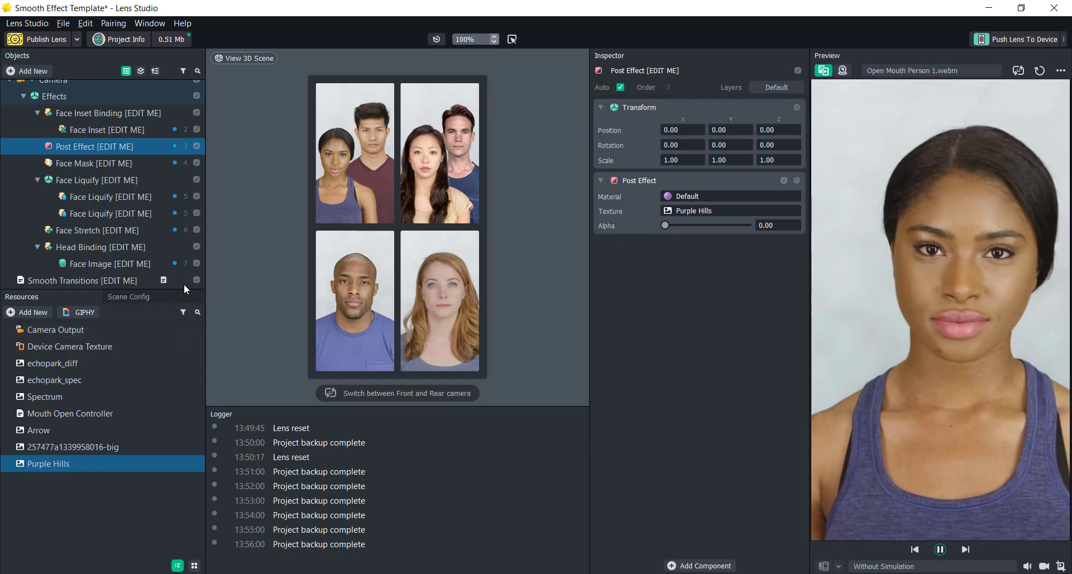
Step: Switch the Smooth Transitions [EDIT ME] script from the post effect to the image effect
left_click(115, 281)
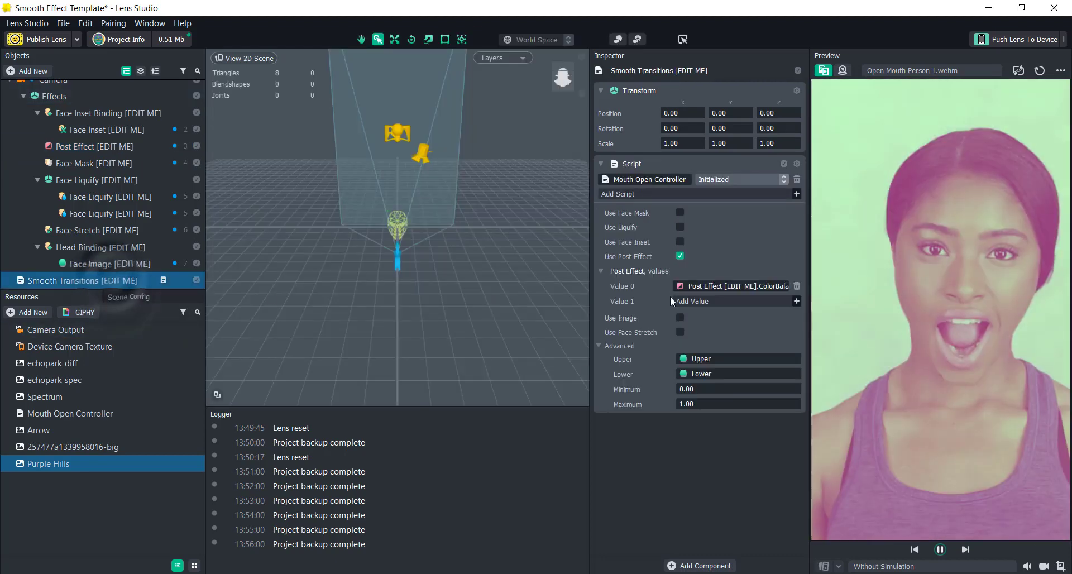
left_click(680, 255)
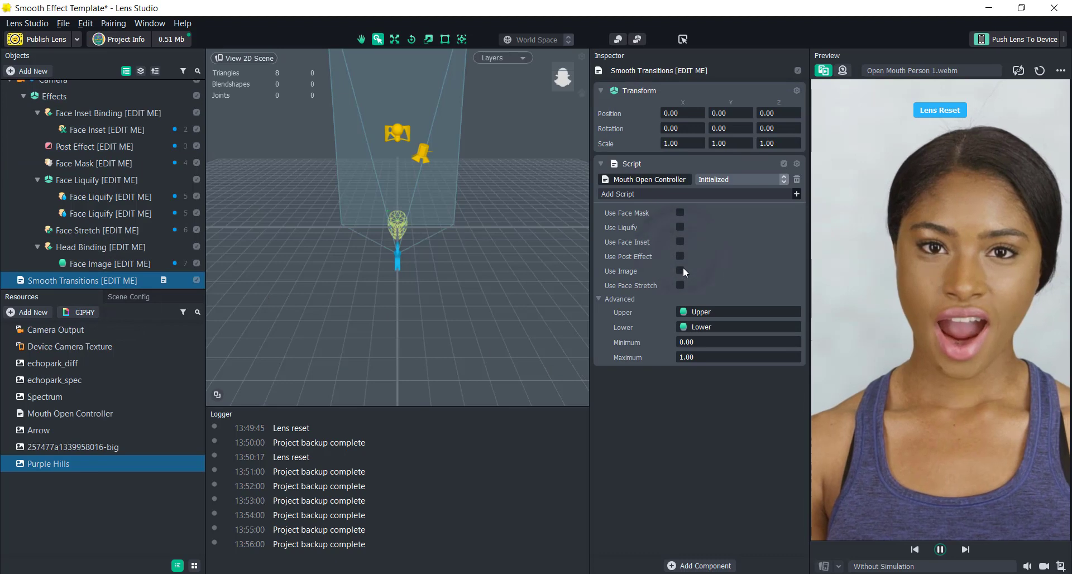
left_click(680, 270)
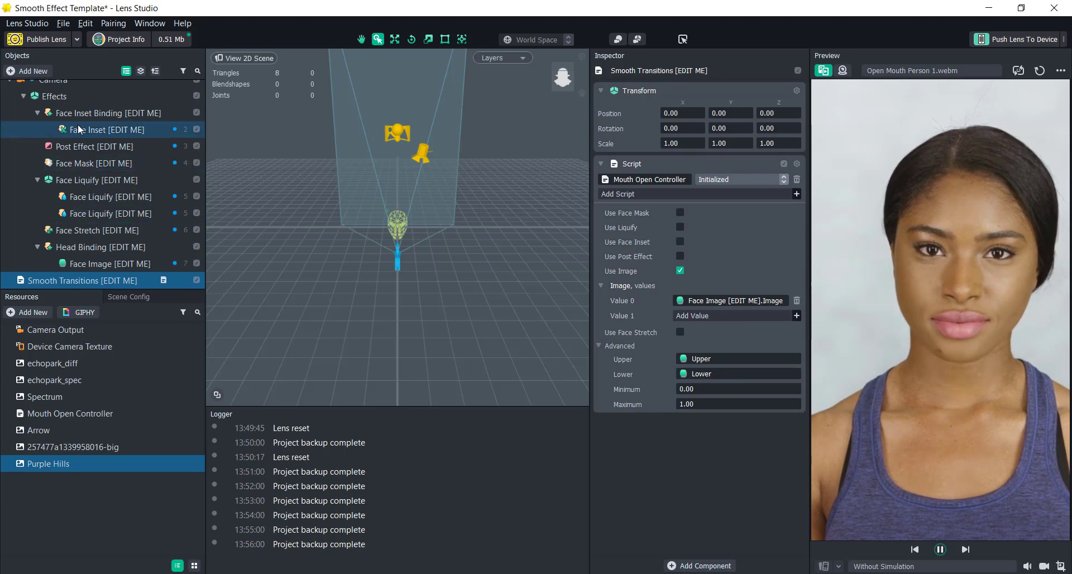
left_click(109, 247)
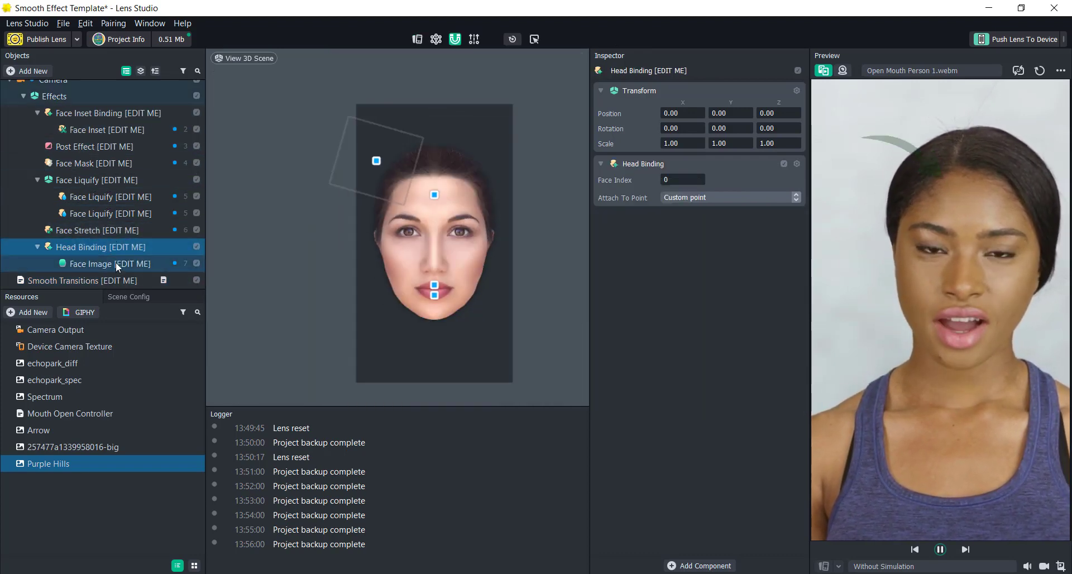
left_click(115, 263)
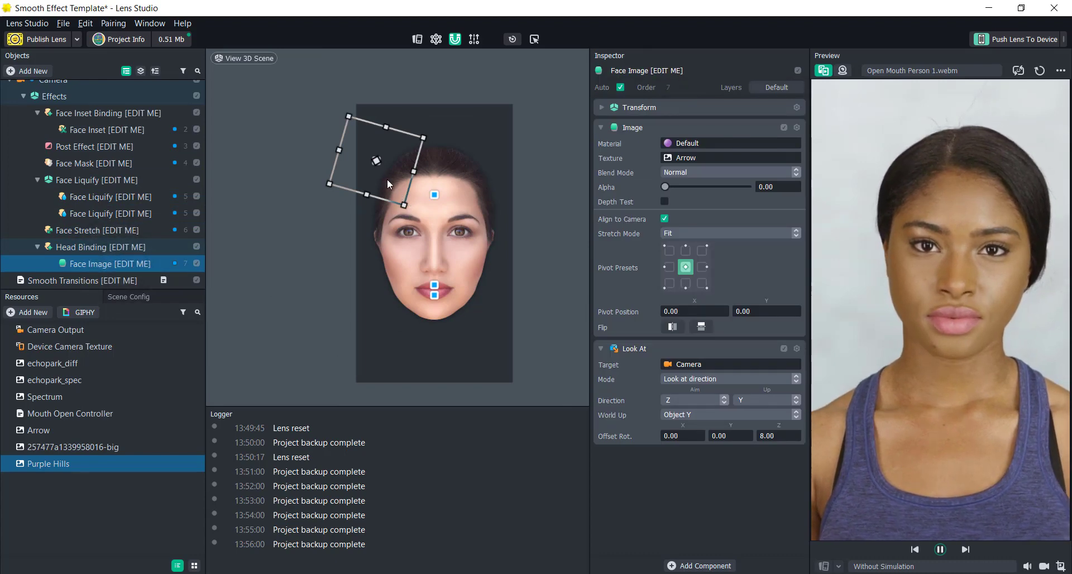
mouse_move(387, 179)
left_mouse_down()
mouse_move(451, 189)
mouse_move(366, 179)
mouse_move(397, 188)
left_mouse_up()
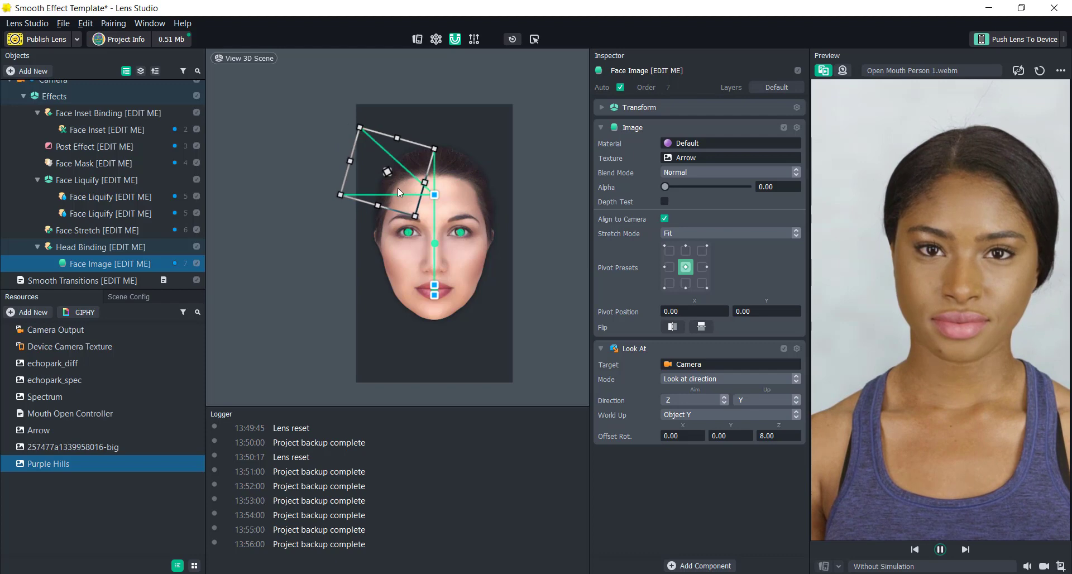
left_click(685, 160)
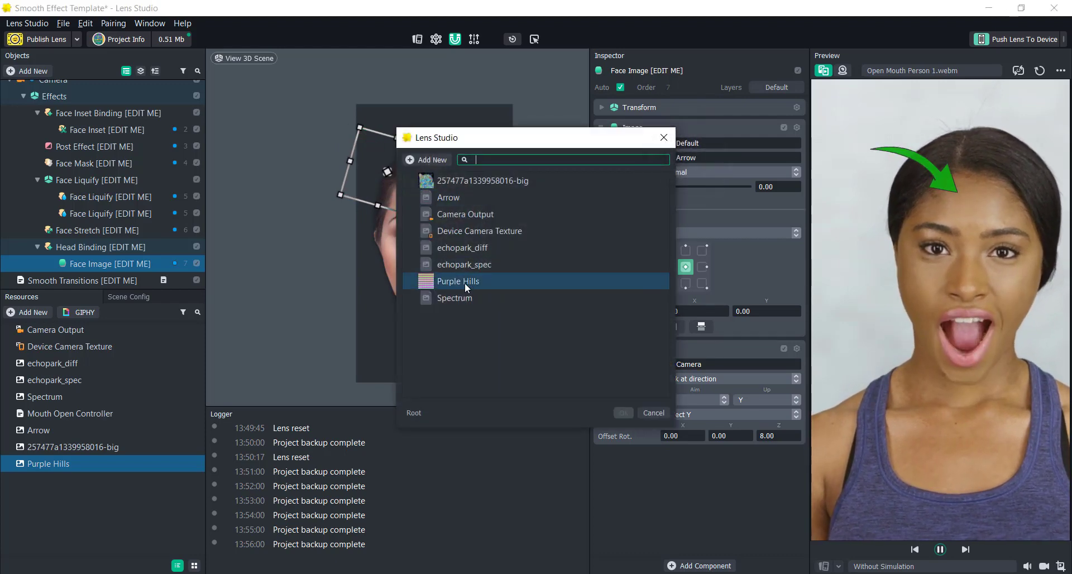
double_click(486, 181)
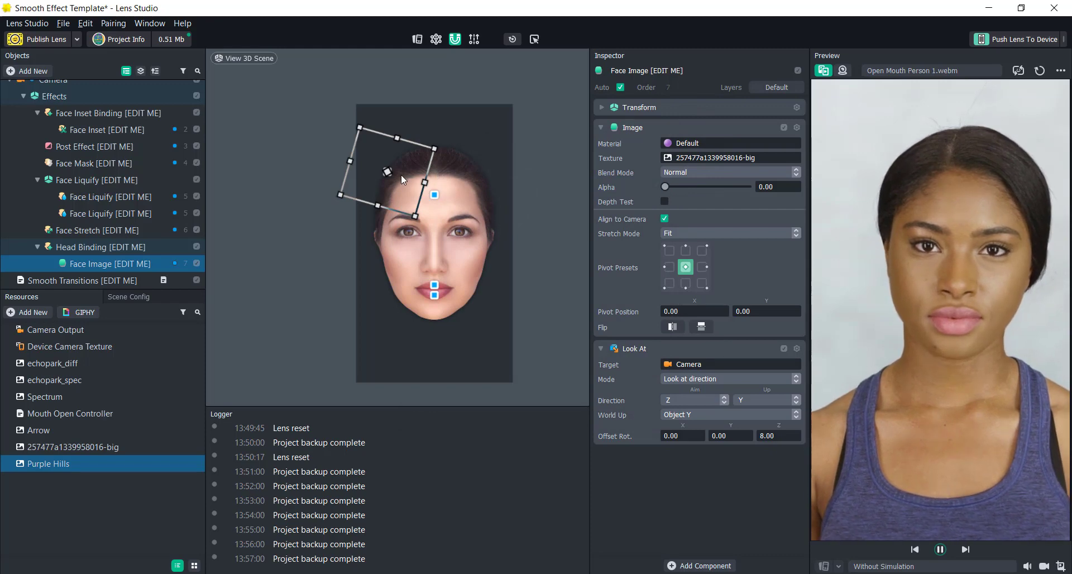
left_click_drag(386, 171, 529, 177)
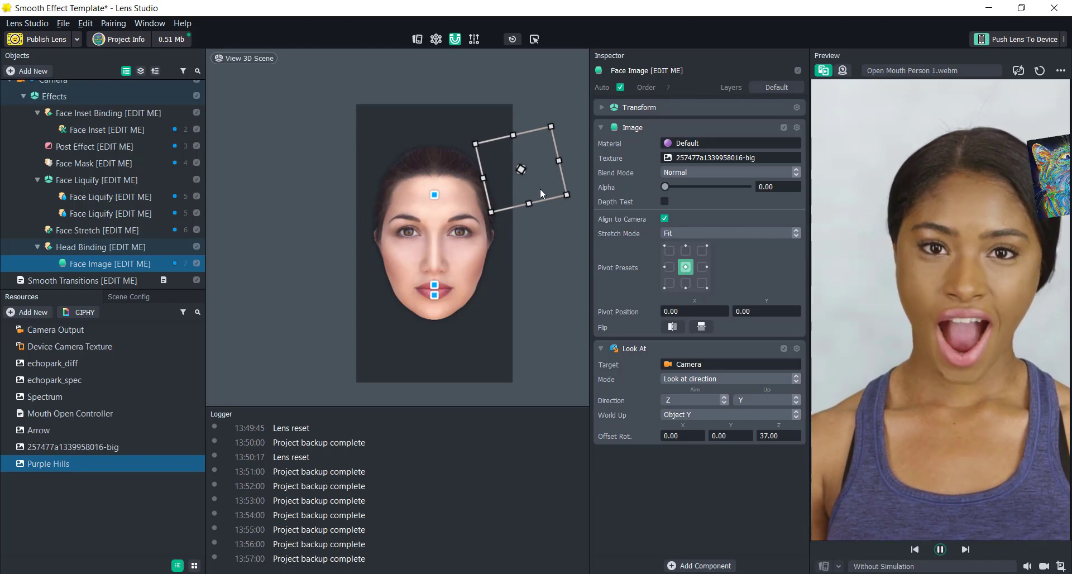
Step: Enable face inset, liquify and face mask alongside the image effect in the Smooth Transitions [EDIT ME] script
left_click(111, 281)
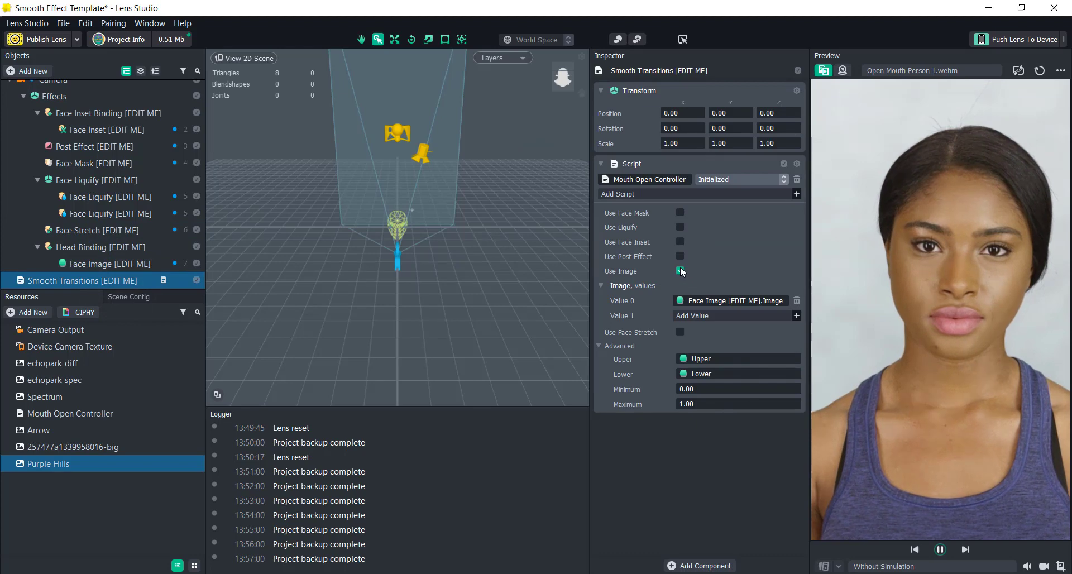
left_click(681, 241)
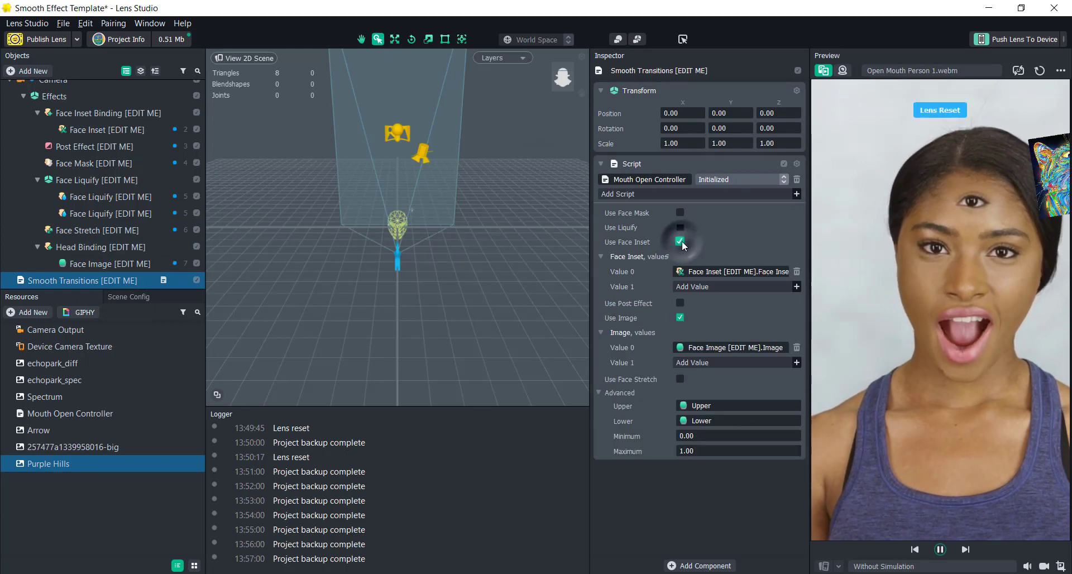
left_click(680, 227)
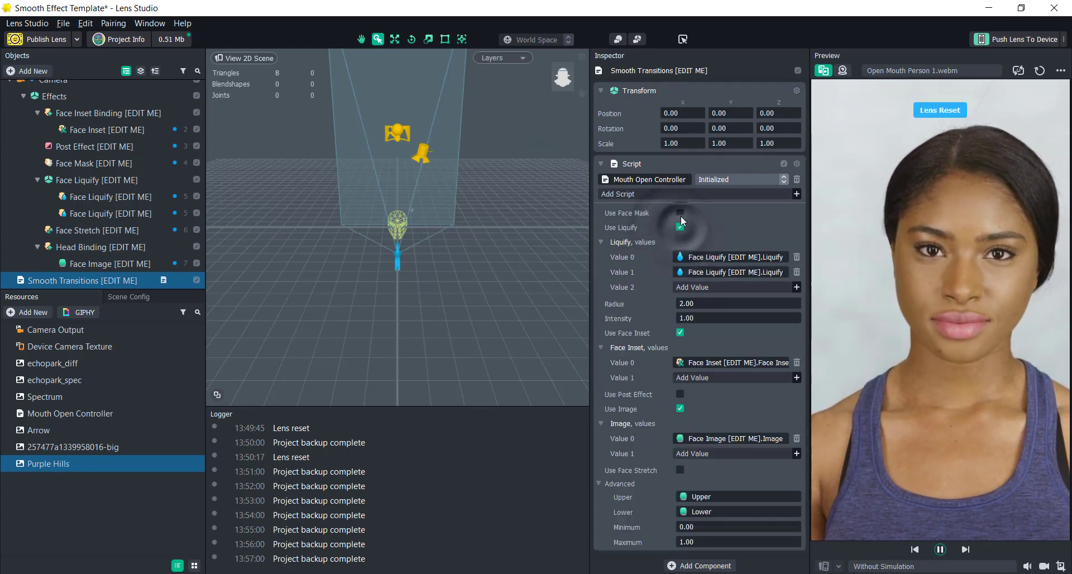
left_click(681, 211)
scroll(696, 245, "down", 1)
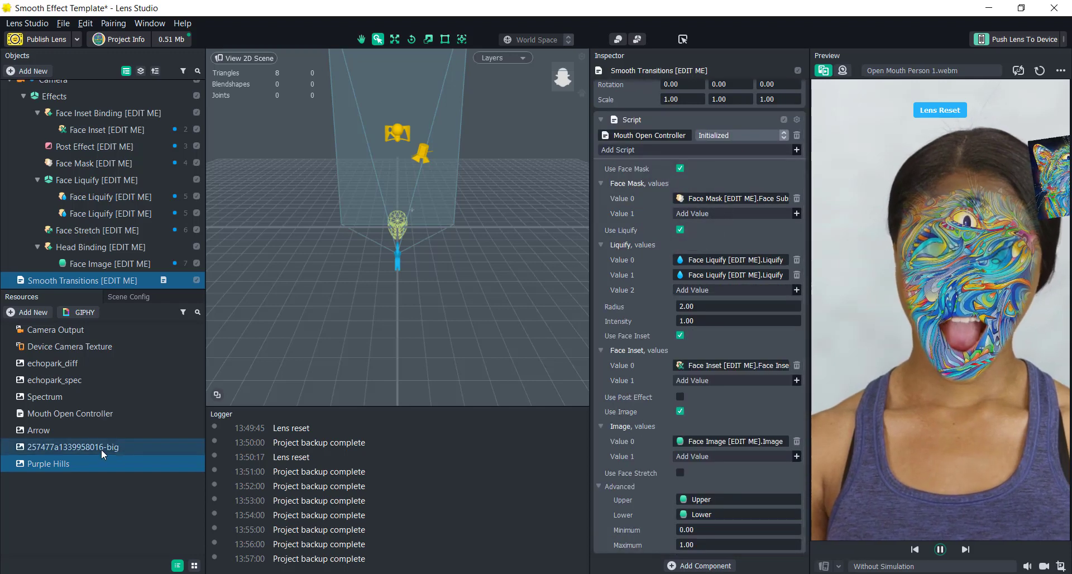
Step: Examine the Mouth Open Controller script's code in a widened Inspector and return to the Smooth Transitions [EDIT ME] settings
left_click(80, 414)
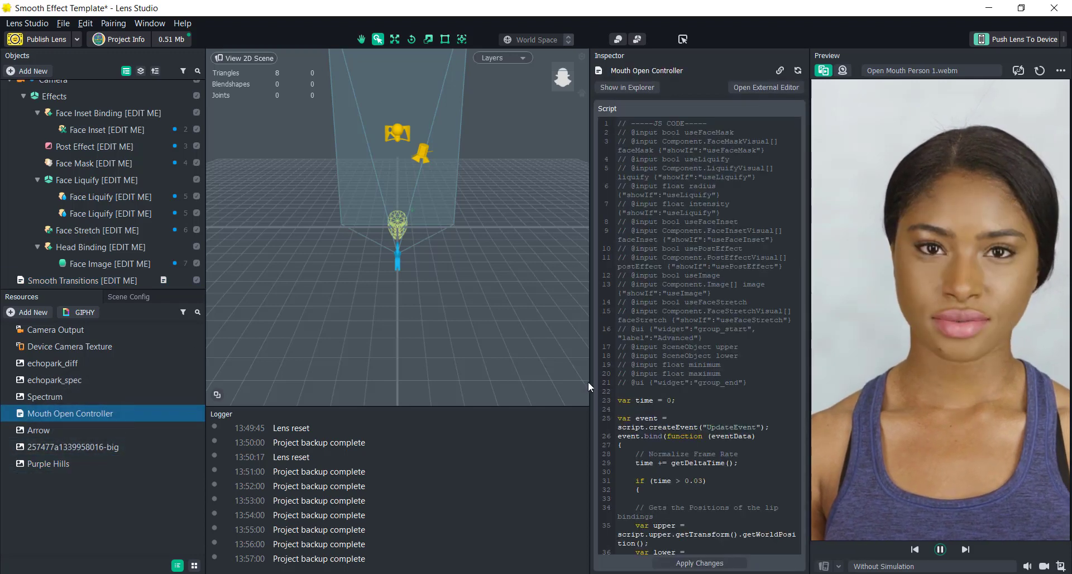
left_click_drag(589, 381, 478, 389)
scroll(642, 334, "down", 10)
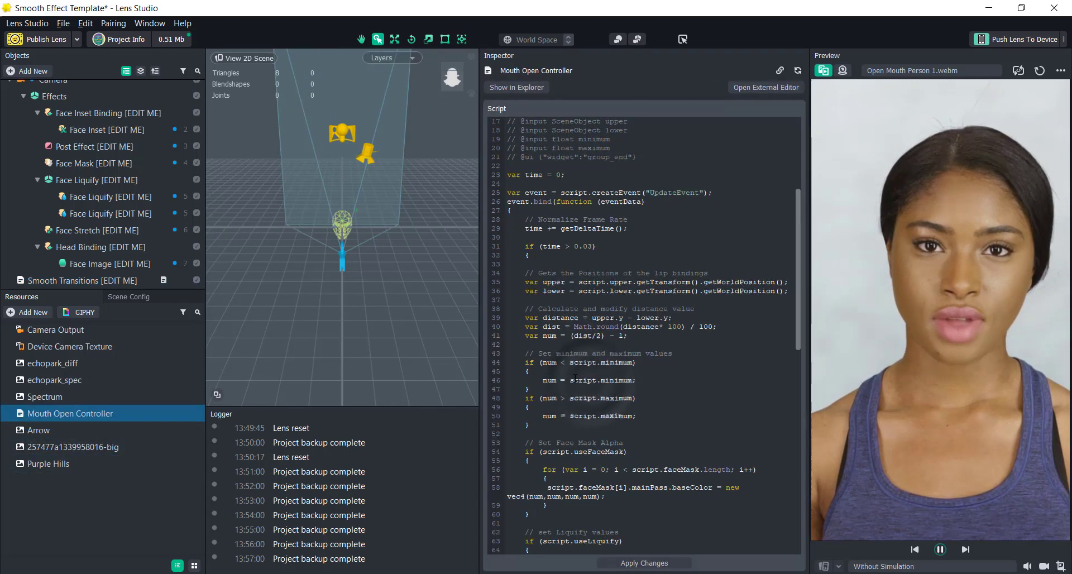
scroll(642, 335, "up", 10)
left_click(58, 279)
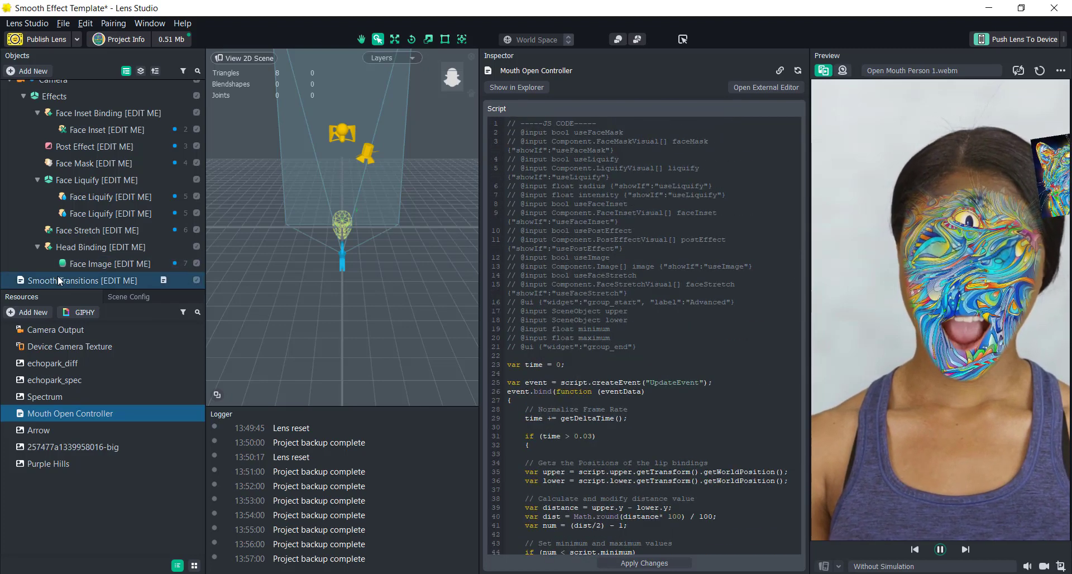
scroll(567, 259, "down", 1)
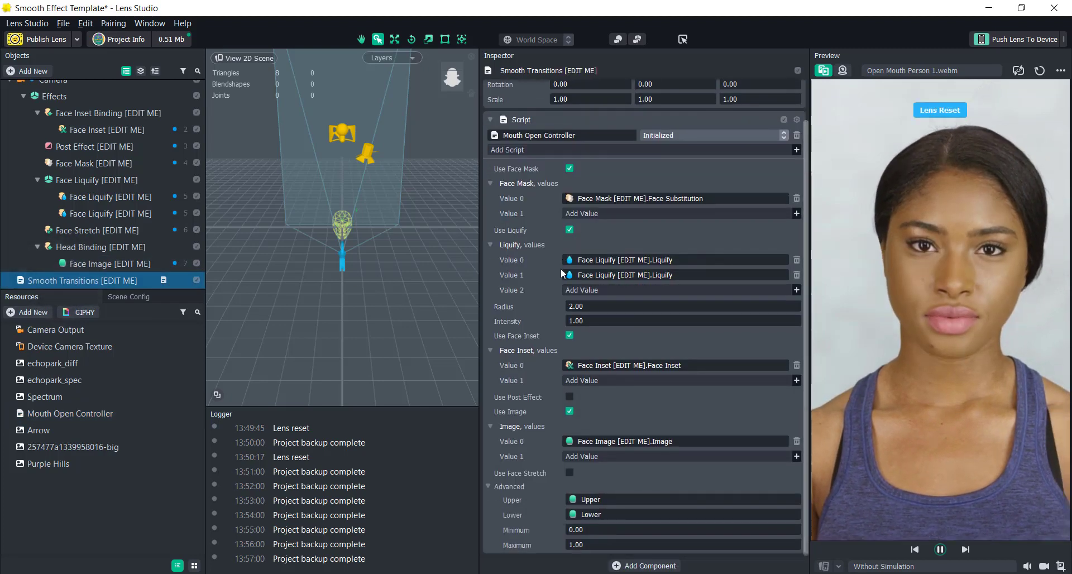